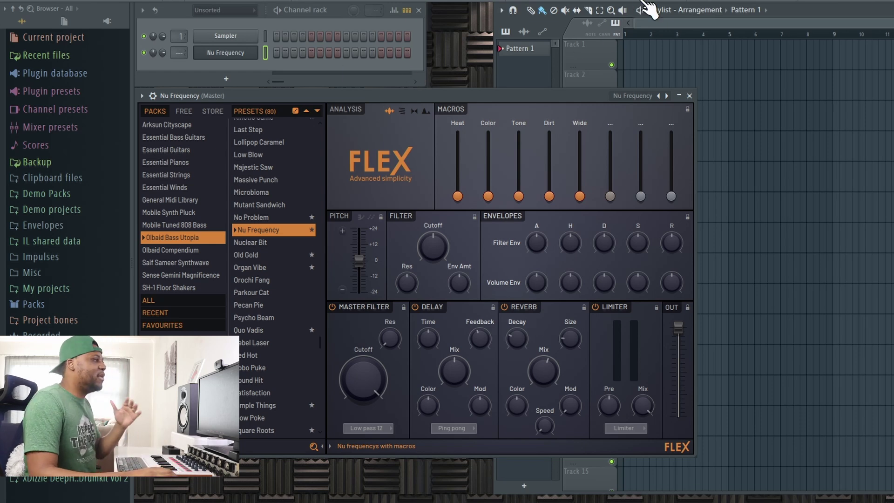
Tap the tempo to about 119 BPM with the tempo tapper, then close it
{"action": "key", "text": "alt+t"}
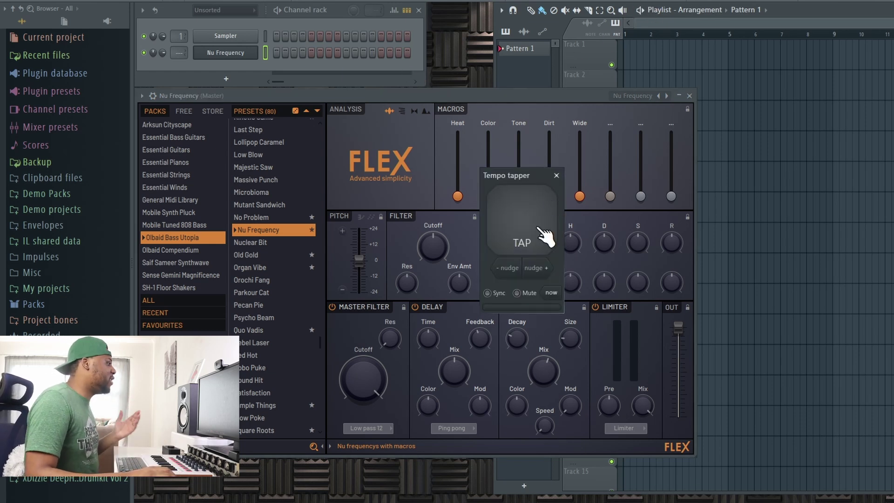
{"action": "left_click", "coordinate": [533, 218]}
{"action": "left_click", "coordinate": [531, 220]}
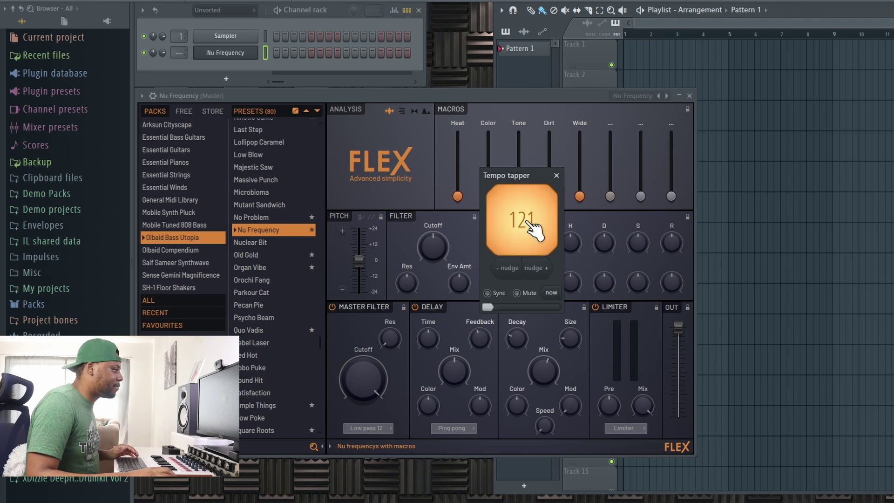
{"action": "left_click", "coordinate": [528, 220]}
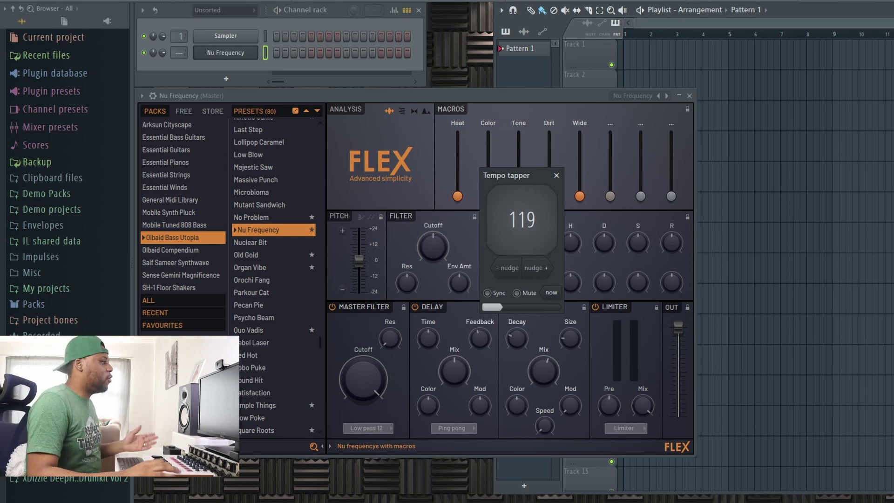
{"action": "left_click", "coordinate": [557, 175]}
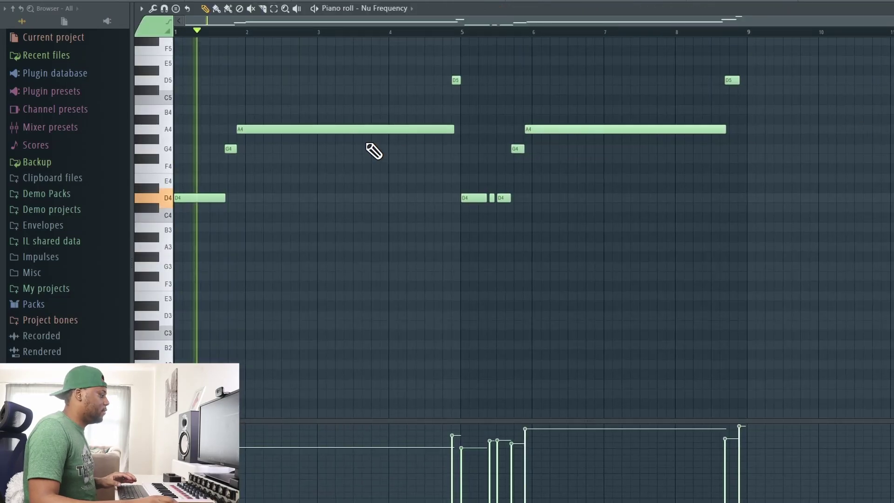
Quantize the Nu Frequency notes to the grid and restore the Playlist window
{"action": "scroll", "coordinate": [371, 150], "scroll_direction": "up", "scroll_amount": 1}
{"action": "key", "text": "alt+q"}
{"action": "key", "text": "Return"}
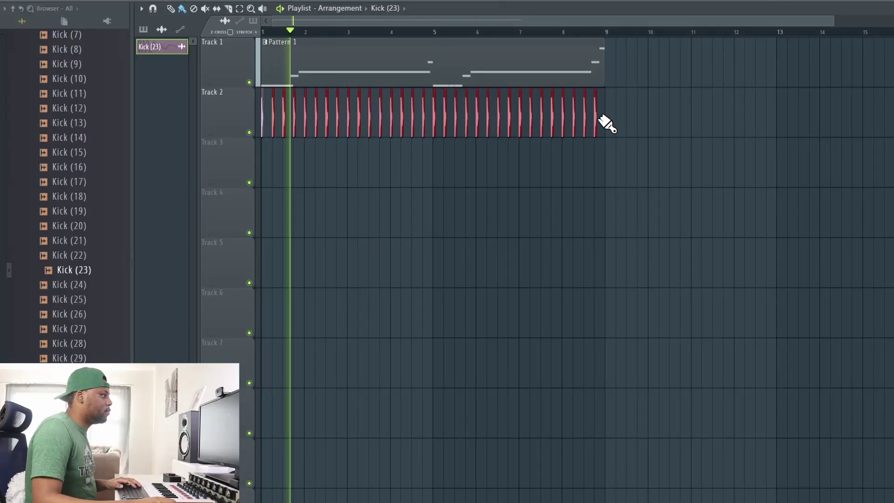
{"action": "double_click", "coordinate": [543, 9]}
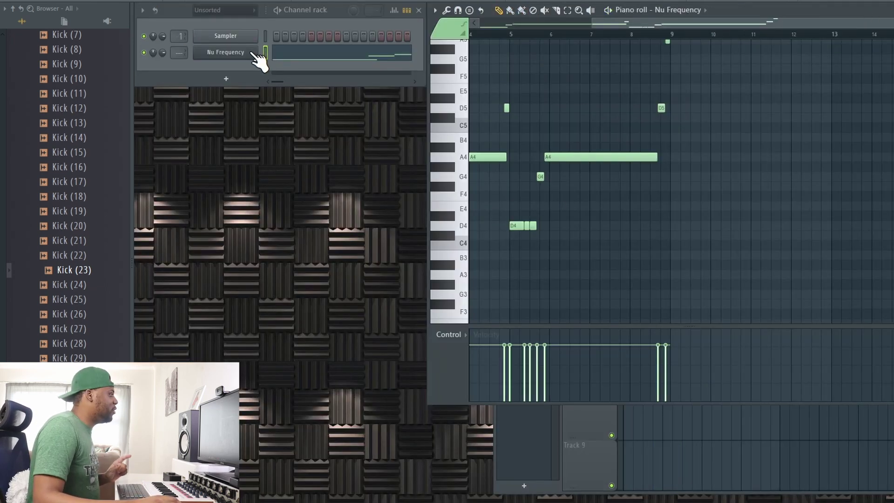
Route the Nu Frequency synth to mixer insert 2 and add an Effector reverb there
{"action": "left_click", "coordinate": [252, 52]}
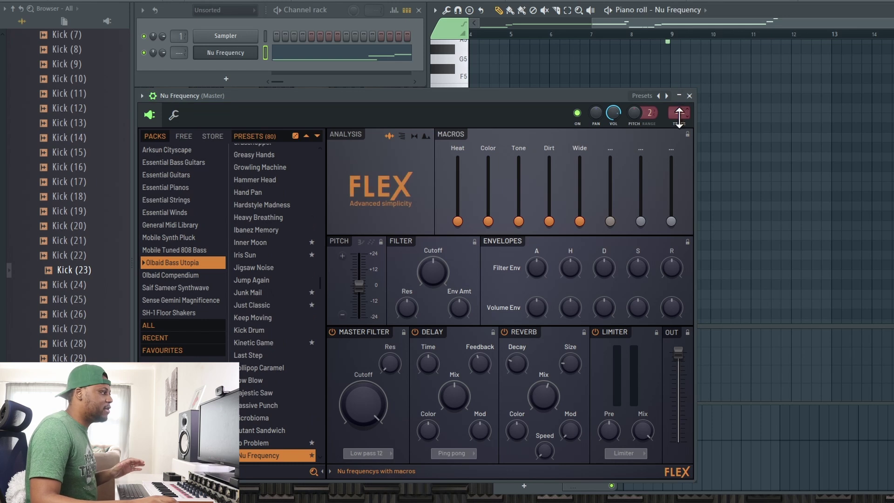
{"action": "left_click_drag", "start_coordinate": [680, 116], "coordinate": [687, 135]}
{"action": "left_click", "coordinate": [845, 261]}
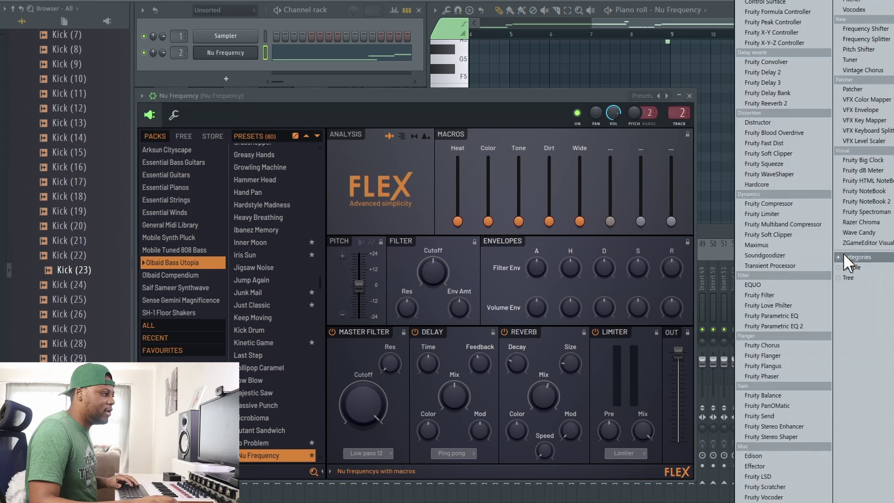
{"action": "left_click", "coordinate": [755, 466]}
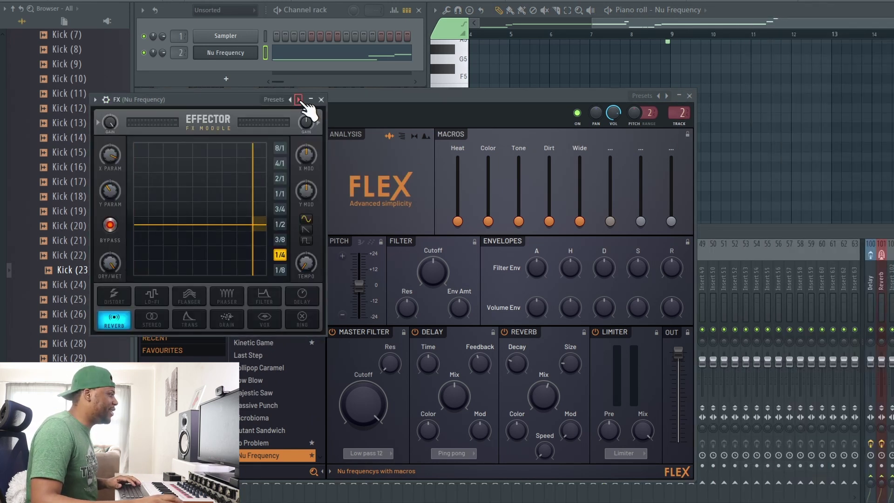
{"action": "left_click", "coordinate": [322, 108]}
{"action": "left_click", "coordinate": [320, 99]}
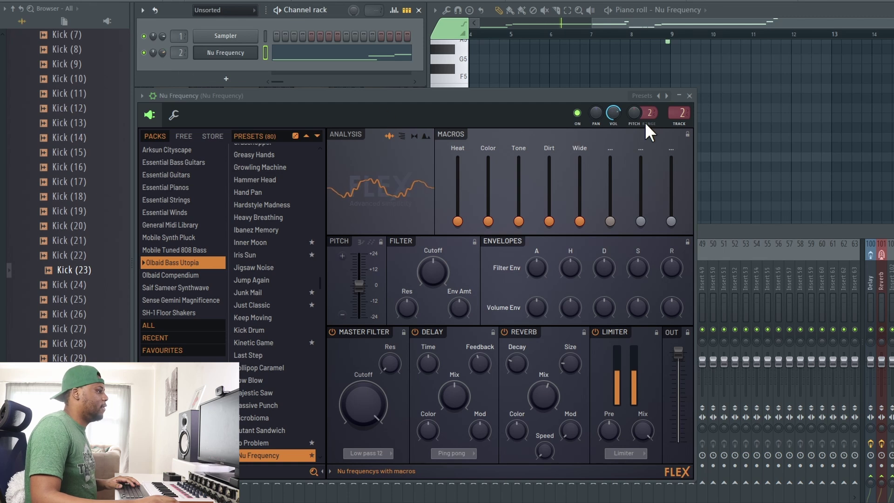
{"action": "left_click", "coordinate": [689, 96]}
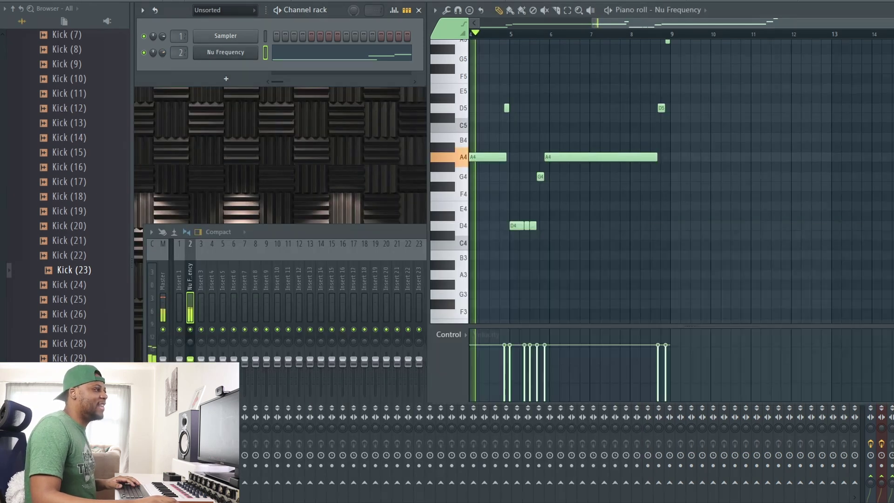
Return to the Playlist and select the Kick (23) clip for painting
{"action": "key", "text": "F5"}
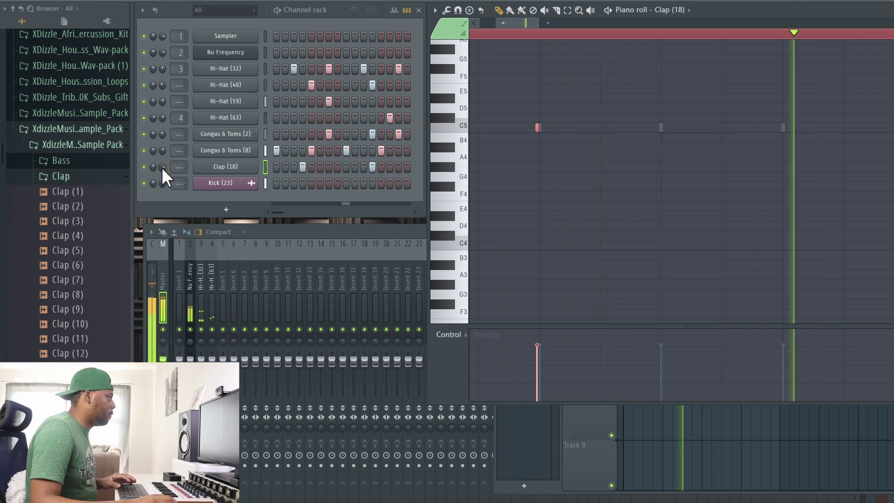
{"action": "key", "text": "F5"}
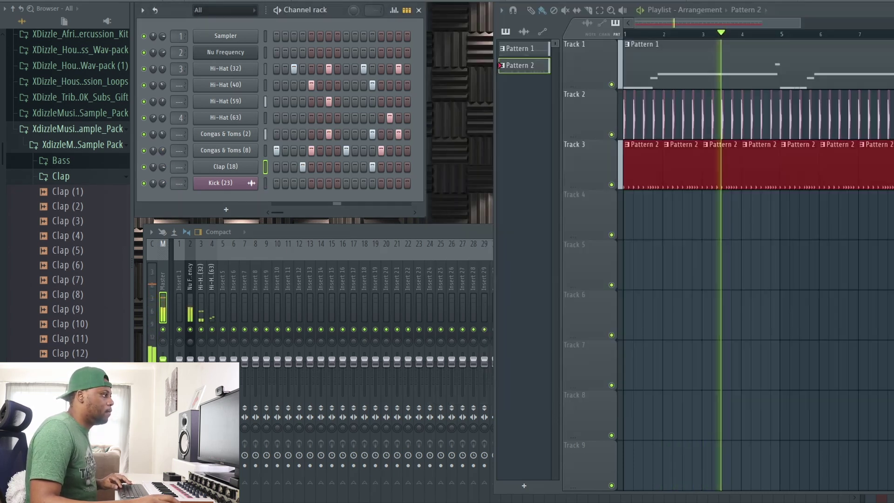
{"action": "left_click", "coordinate": [654, 122]}
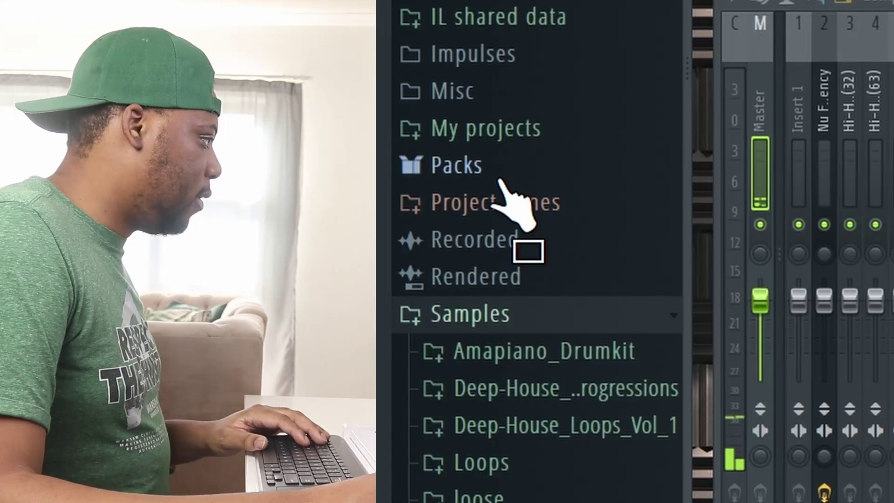
Place Riser Overdrive on Track 4 and Riser Noise Metal on Track 5 before bar 9, then add Pattern 3
{"action": "left_click", "coordinate": [512, 181]}
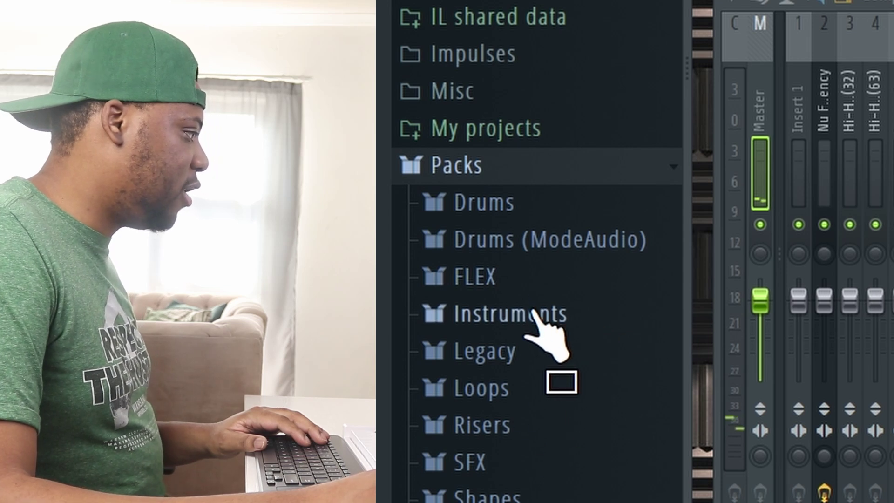
{"action": "left_click", "coordinate": [526, 431]}
{"action": "left_click_drag", "start_coordinate": [526, 149], "coordinate": [577, 66]}
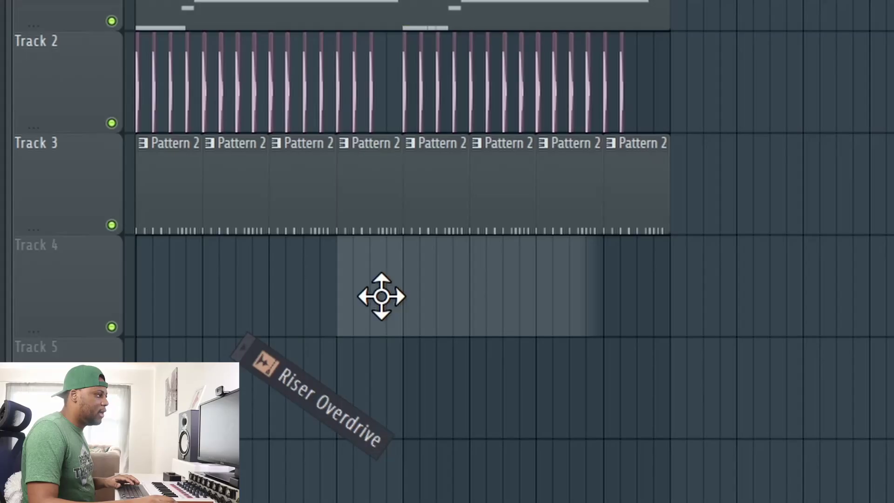
{"action": "left_click_drag", "start_coordinate": [381, 297], "coordinate": [675, 300]}
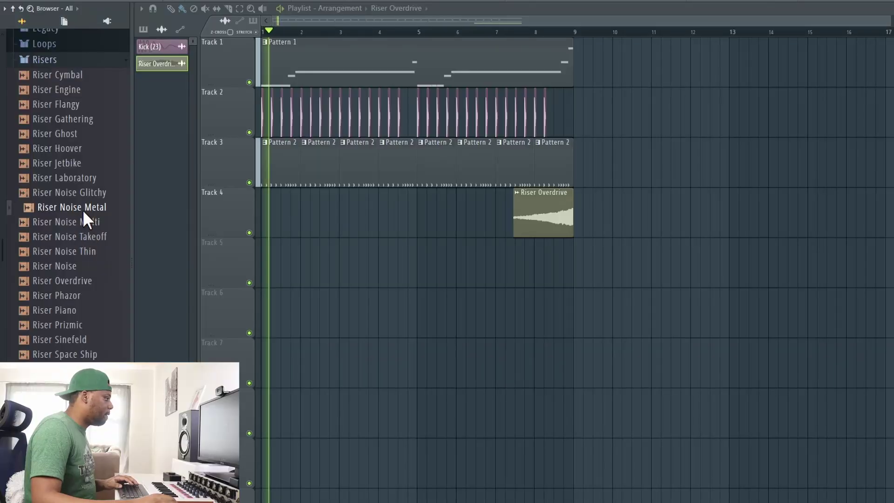
{"action": "left_click_drag", "start_coordinate": [84, 212], "coordinate": [569, 259]}
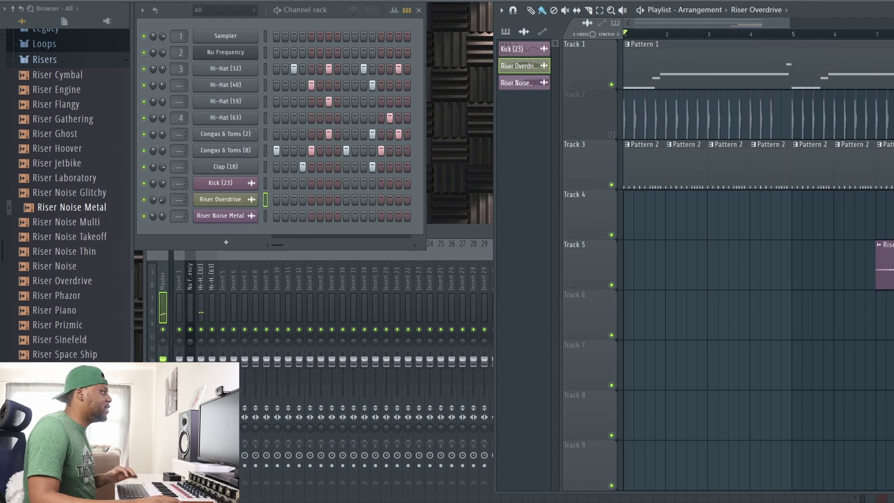
{"action": "key", "text": "F4"}
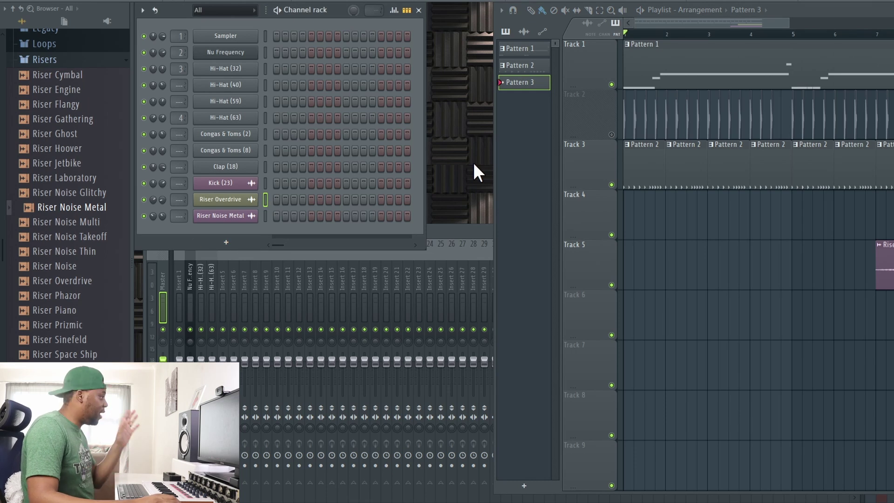
Add a Sakura channel with the BELL Floral Awe DS preset from the Eastern Dreams bank
{"action": "left_click", "coordinate": [226, 242]}
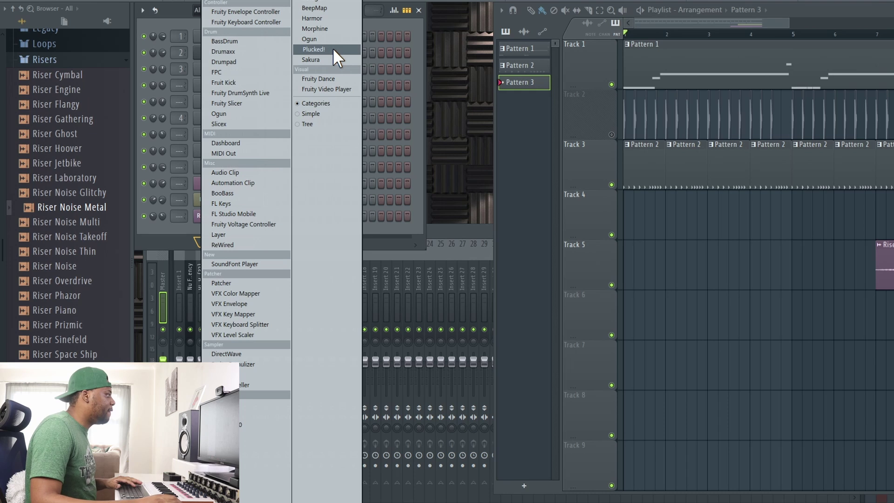
{"action": "left_click", "coordinate": [328, 60]}
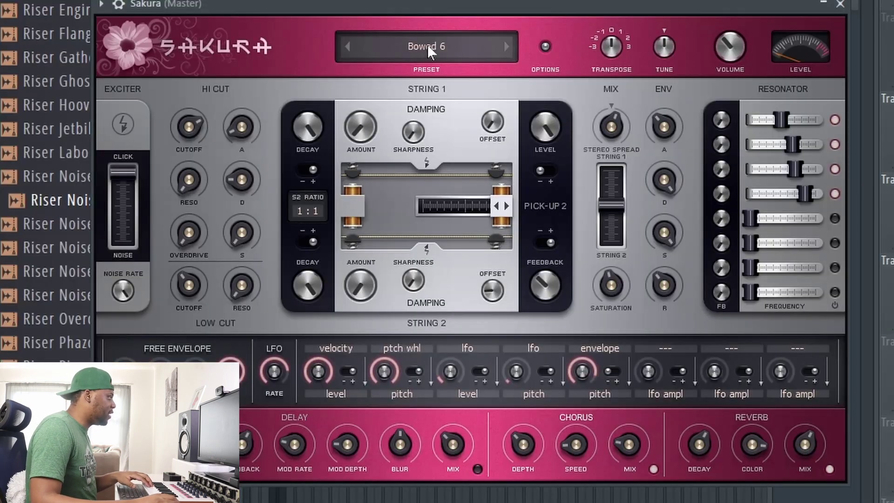
{"action": "left_click", "coordinate": [279, 112]}
{"action": "left_click", "coordinate": [377, 218]}
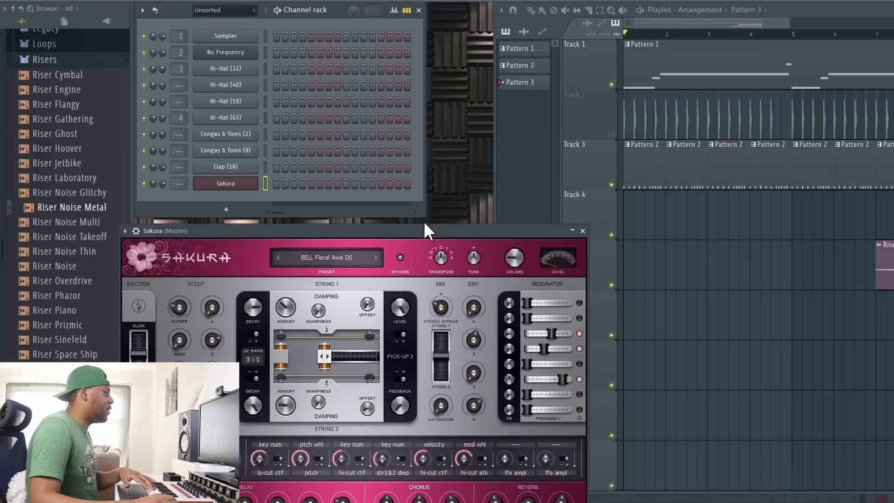
{"action": "left_click_drag", "start_coordinate": [424, 222], "coordinate": [411, 171]}
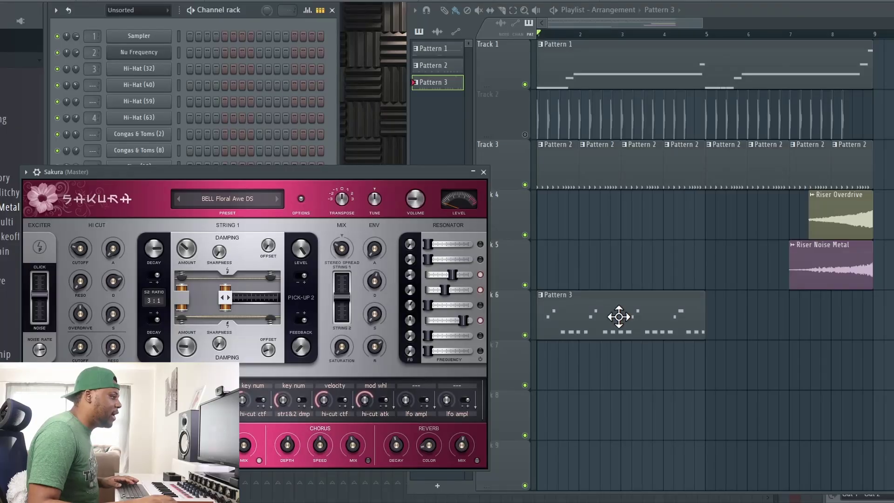
Quantize the Sakura notes in Pattern 3 to the grid and play the melody back
{"action": "double_click", "coordinate": [619, 313]}
{"action": "key", "text": "alt+q"}
{"action": "key", "text": "Return"}
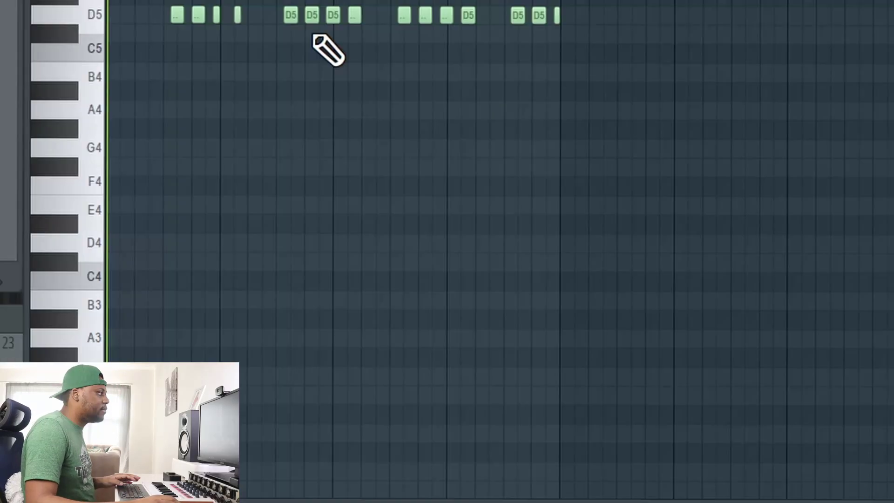
{"action": "scroll", "coordinate": [160, 28], "scroll_direction": "up", "scroll_amount": 5}
{"action": "scroll", "coordinate": [155, 163], "scroll_direction": "up", "scroll_amount": 3}
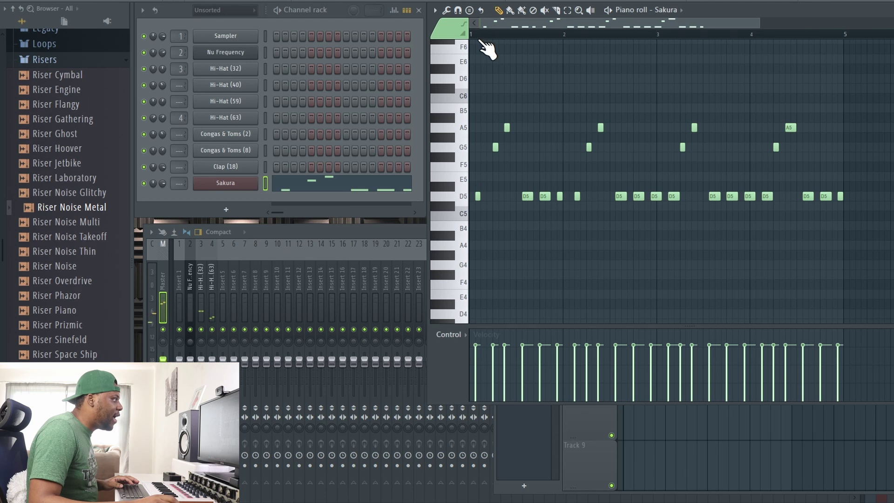
{"action": "scroll", "coordinate": [505, 23], "scroll_direction": "up", "scroll_amount": 3}
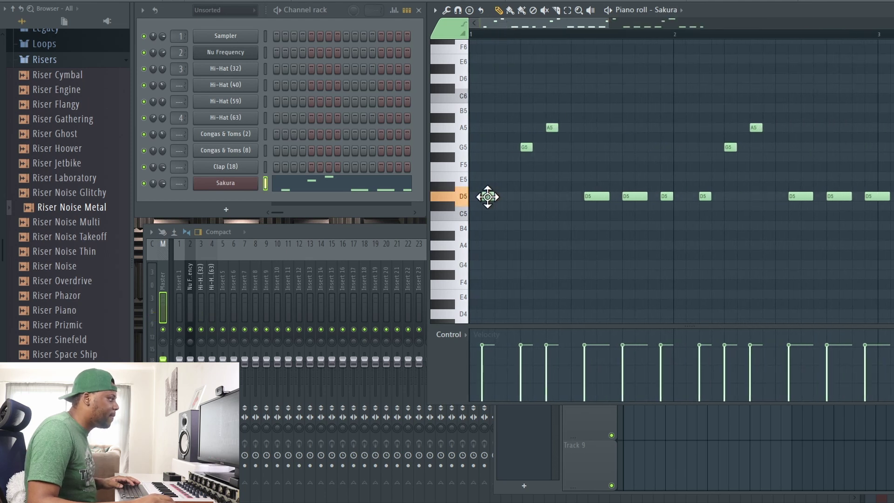
{"action": "key", "text": "space"}
{"action": "scroll", "coordinate": [565, 36], "scroll_direction": "down", "scroll_amount": 3}
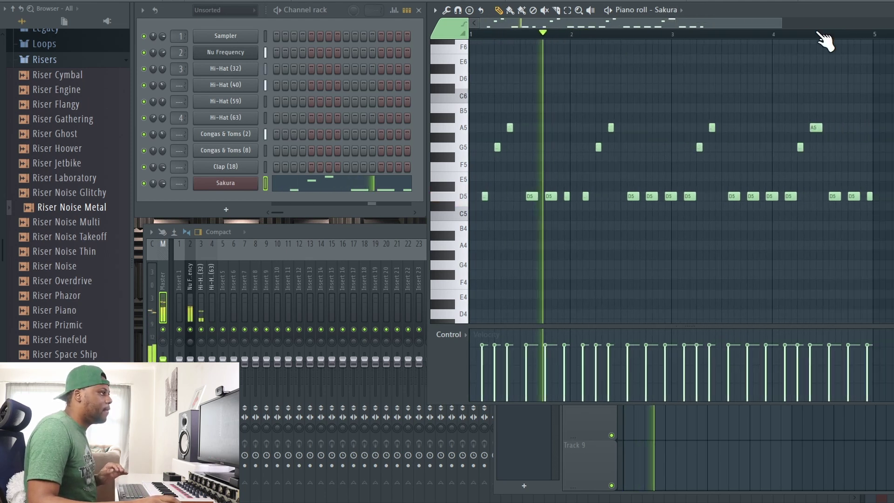
Audition the arrangement with the Sakura melody on Track 6
{"action": "key", "text": "F5"}
{"action": "left_click", "coordinate": [227, 183]}
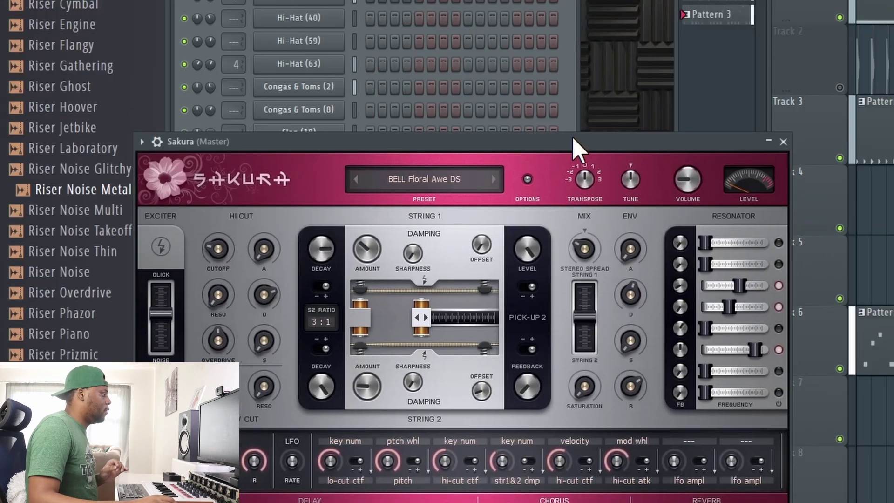
{"action": "left_click_drag", "start_coordinate": [573, 138], "coordinate": [658, 29]}
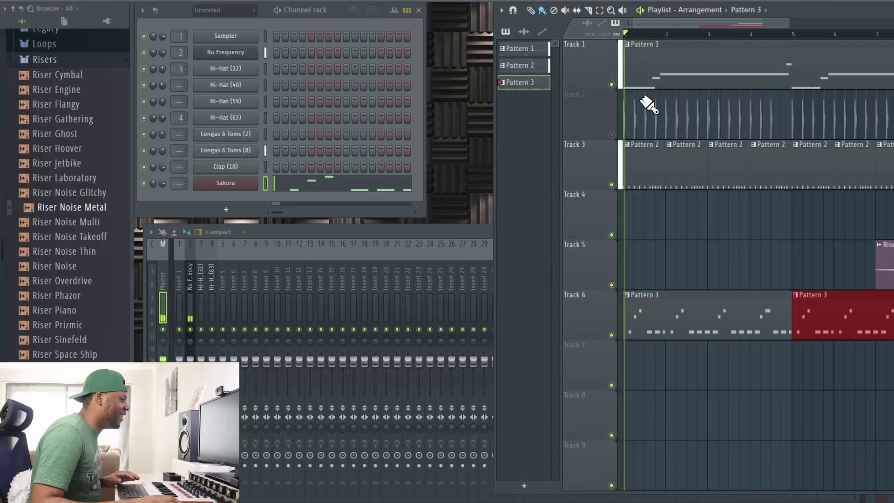
{"action": "key", "text": "space"}
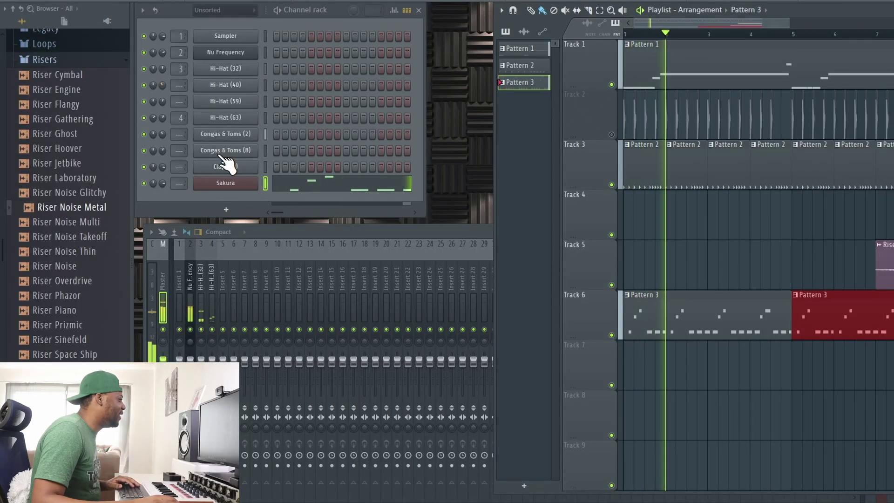
{"action": "left_click", "coordinate": [226, 210]}
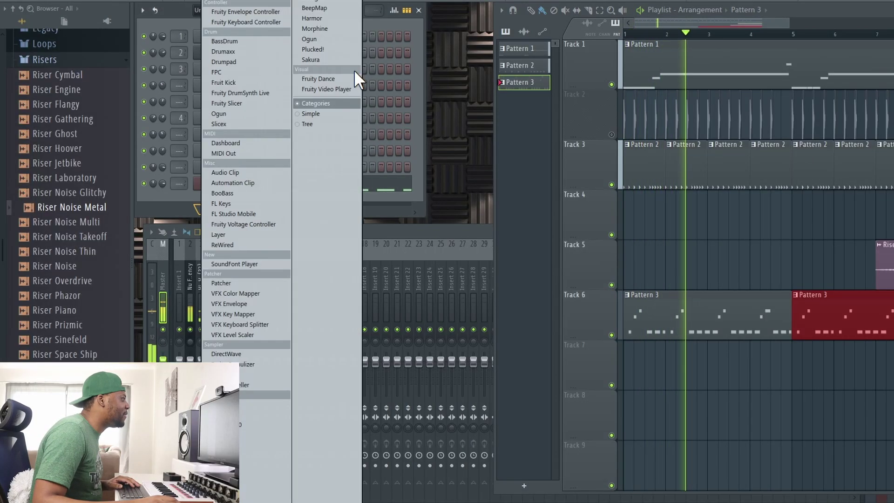
Add a Morphine channel with the KBD Cathedral 2 FG preset from the Keyboards bank
{"action": "left_click", "coordinate": [326, 31]}
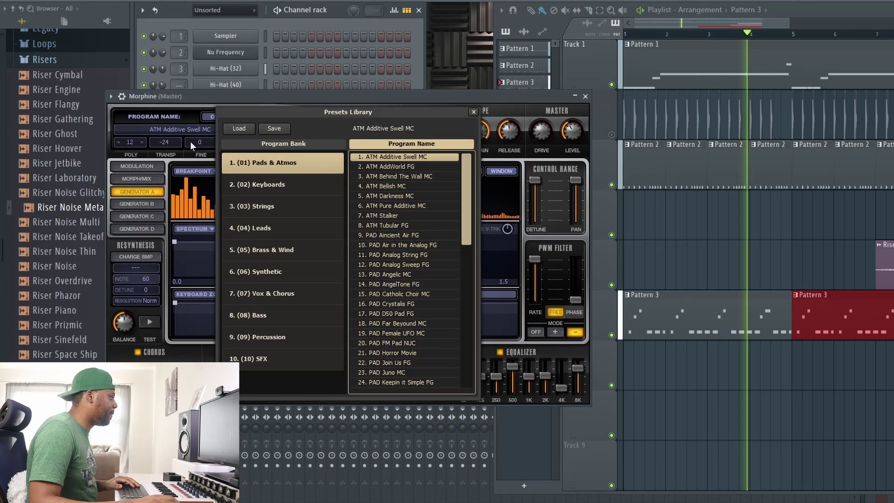
{"action": "left_click", "coordinate": [300, 185]}
{"action": "left_click", "coordinate": [403, 197]}
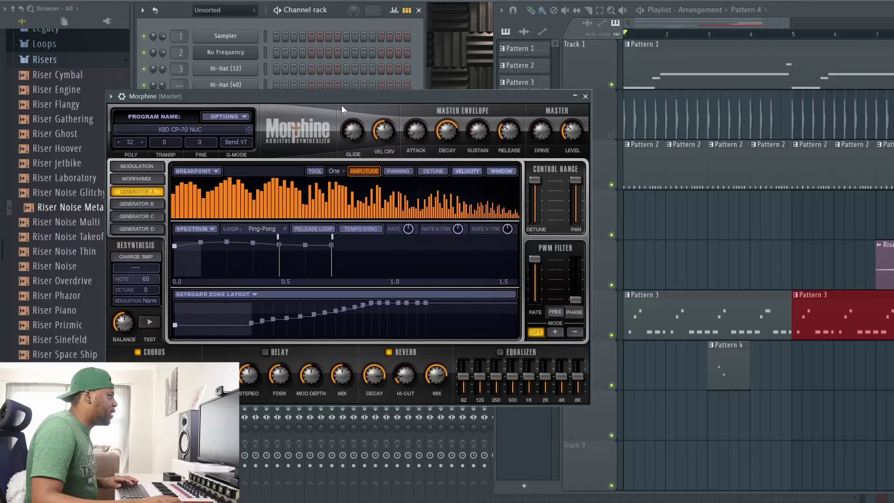
Feed Morphine into mixer insert 5 with Fruity Delay 3, then play the arrangement
{"action": "left_click_drag", "start_coordinate": [407, 93], "coordinate": [453, 222]}
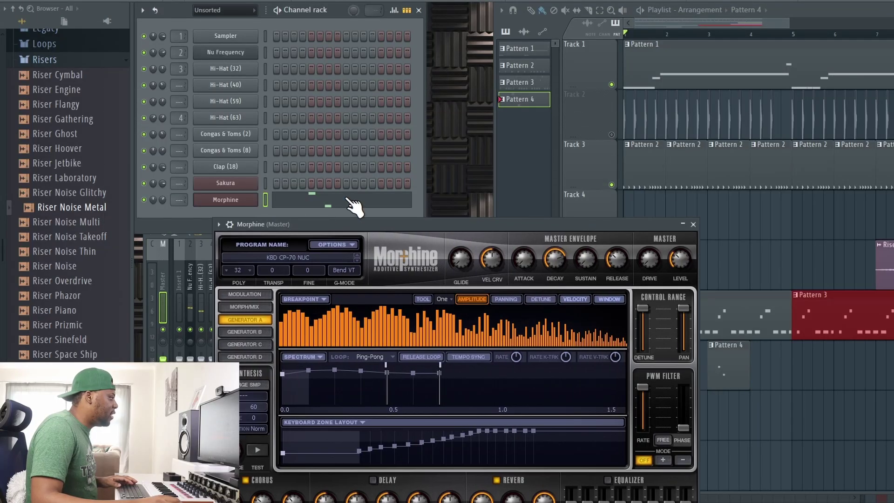
{"action": "left_click", "coordinate": [350, 202]}
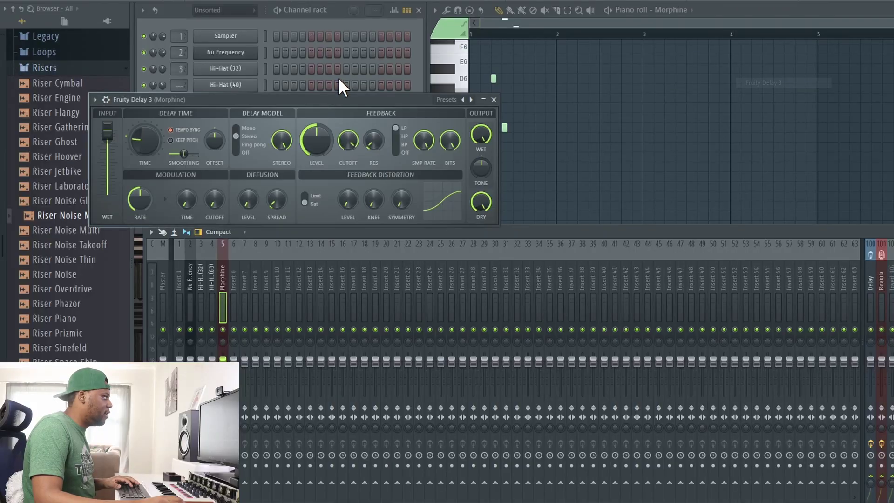
{"action": "left_click_drag", "start_coordinate": [331, 100], "coordinate": [483, 122]}
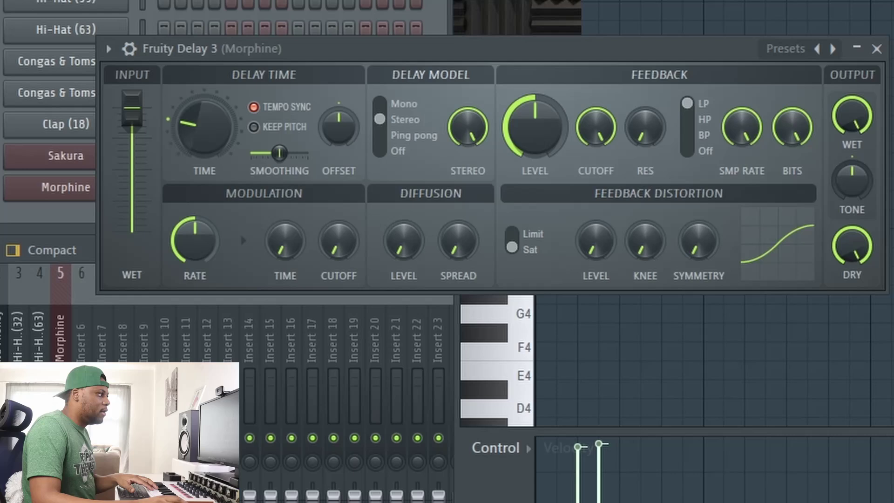
{"action": "scroll", "coordinate": [770, 75], "scroll_direction": "down", "scroll_amount": 5}
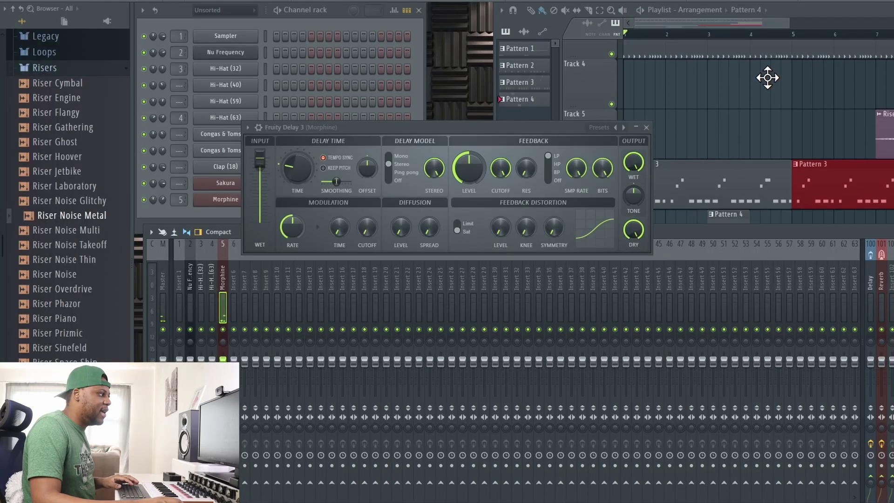
{"action": "left_click", "coordinate": [721, 37]}
{"action": "key", "text": "space"}
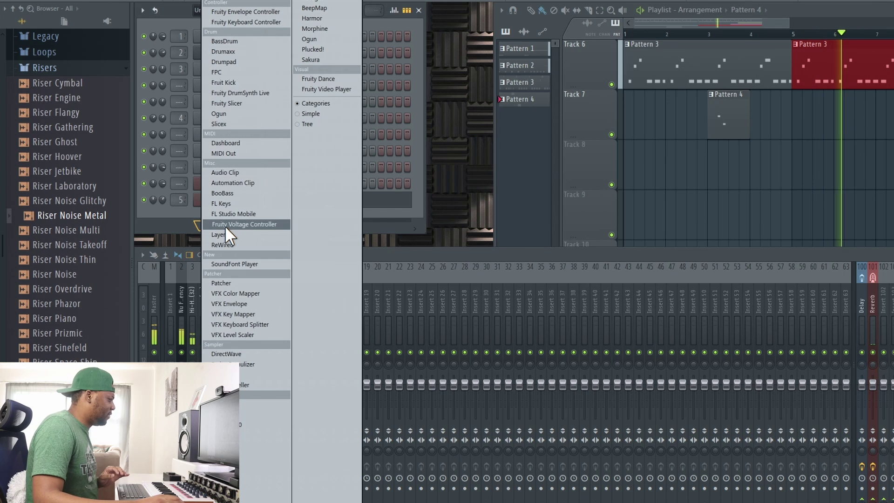
Add a FLEX channel and load the Dizzy Vox preset from its Favourites
{"action": "left_click", "coordinate": [240, 415]}
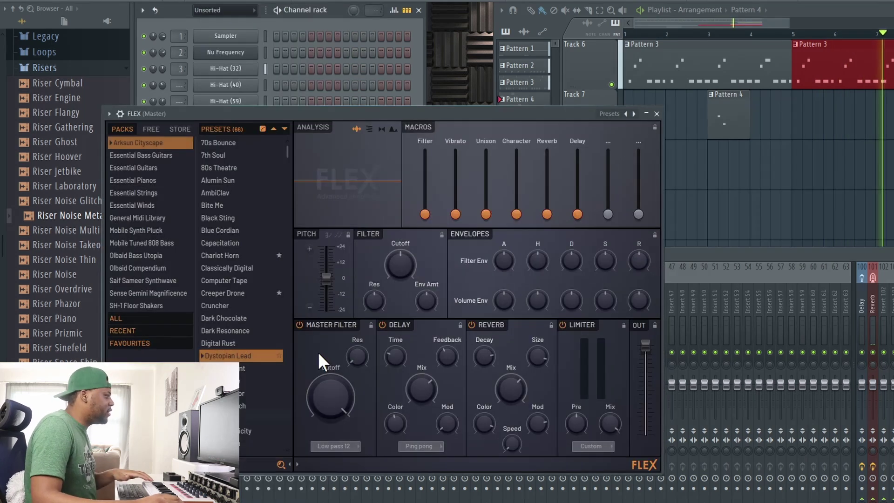
{"action": "left_click", "coordinate": [140, 343]}
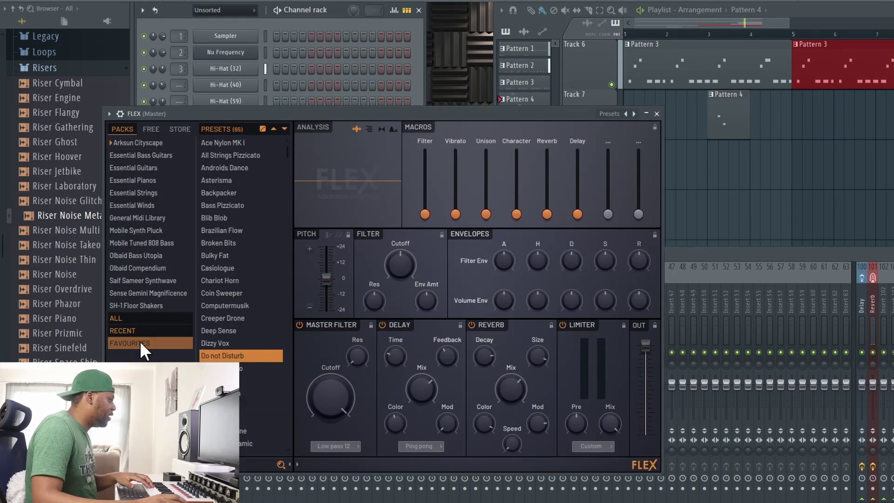
{"action": "left_click", "coordinate": [233, 317]}
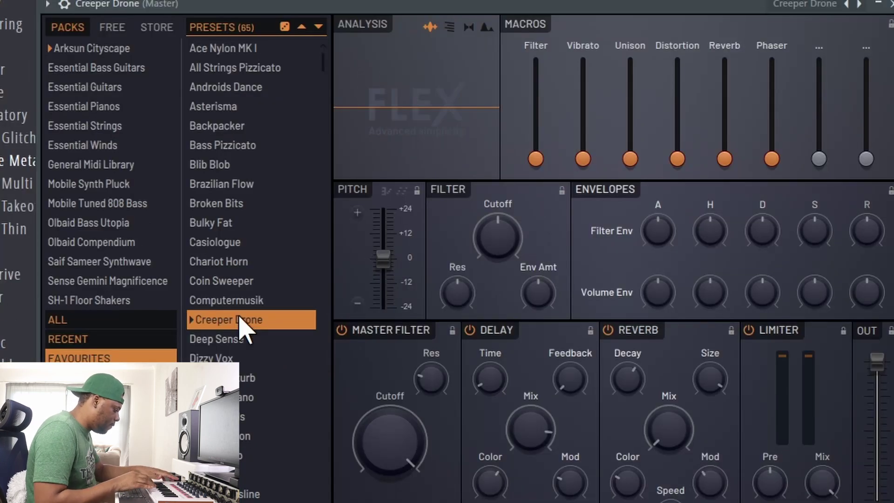
{"action": "left_click", "coordinate": [249, 359]}
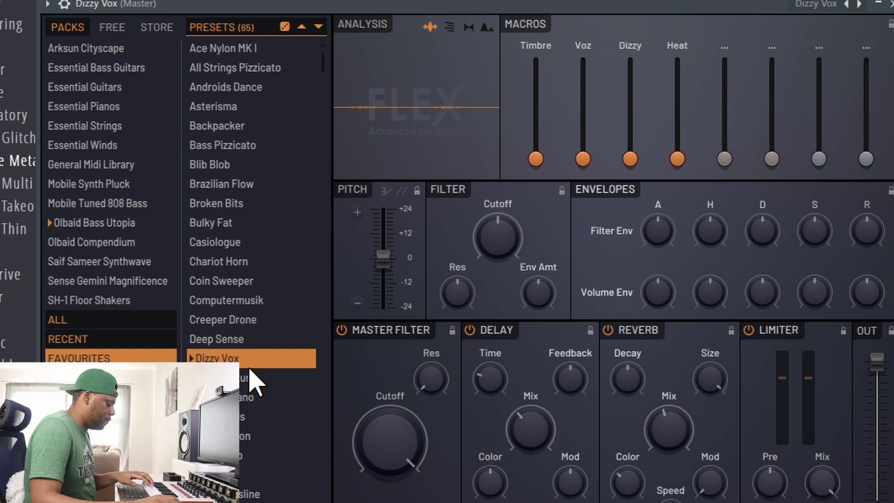
{"action": "left_click_drag", "start_coordinate": [436, 1], "coordinate": [640, 58]}
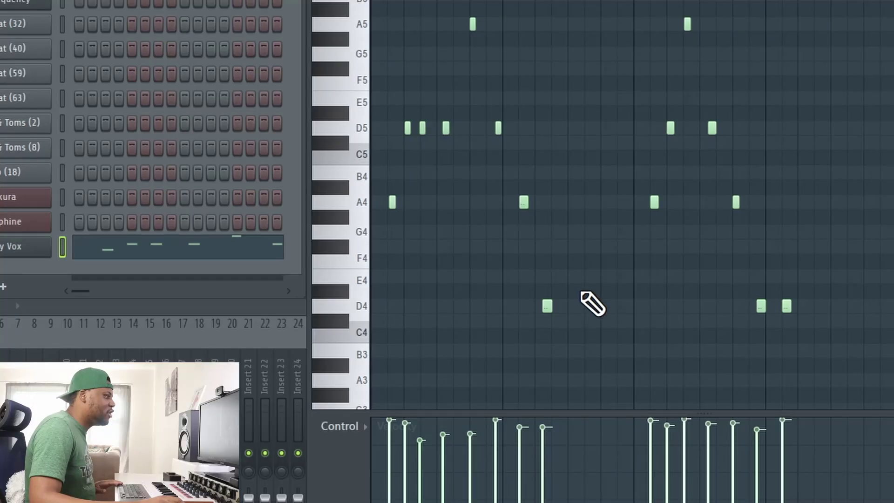
Delete the opening Dizzy Vox notes in Pattern 5, leaving seven between D4 and A5
{"action": "left_click_drag", "start_coordinate": [580, 326], "coordinate": [368, 15]}
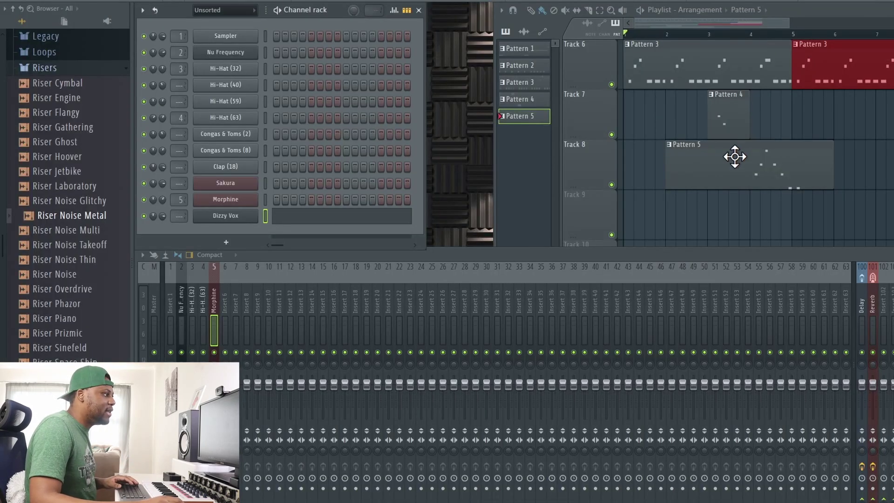
{"action": "double_click", "coordinate": [744, 164]}
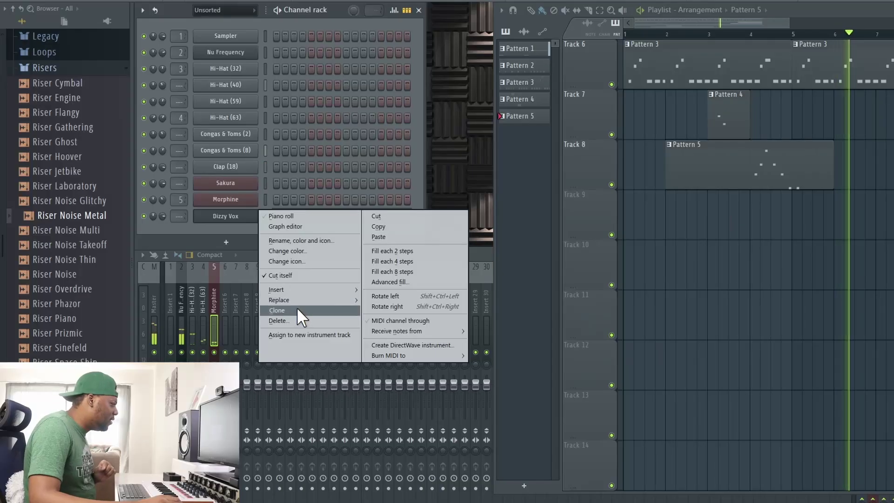
Clone Dizzy Vox into a new FLEX channel with the Junk Mail preset, then open Nu Frequency's notes
{"action": "left_click", "coordinate": [297, 307]}
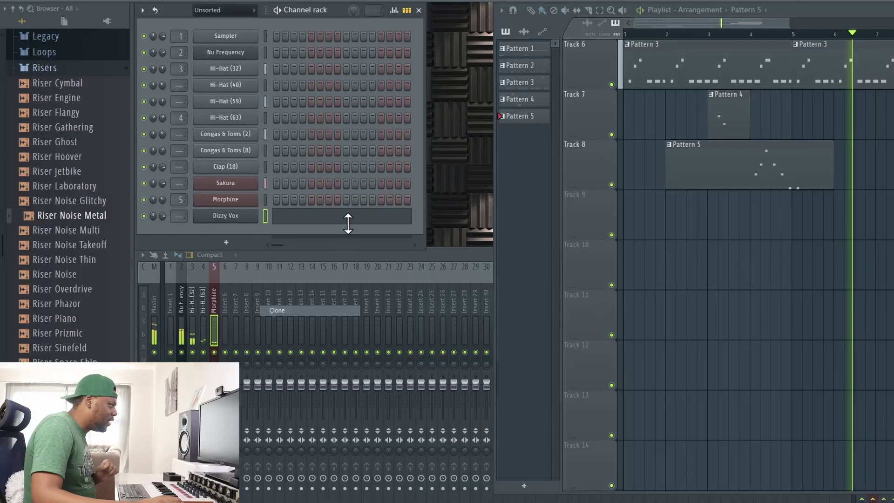
{"action": "left_click_drag", "start_coordinate": [473, 223], "coordinate": [416, 91]}
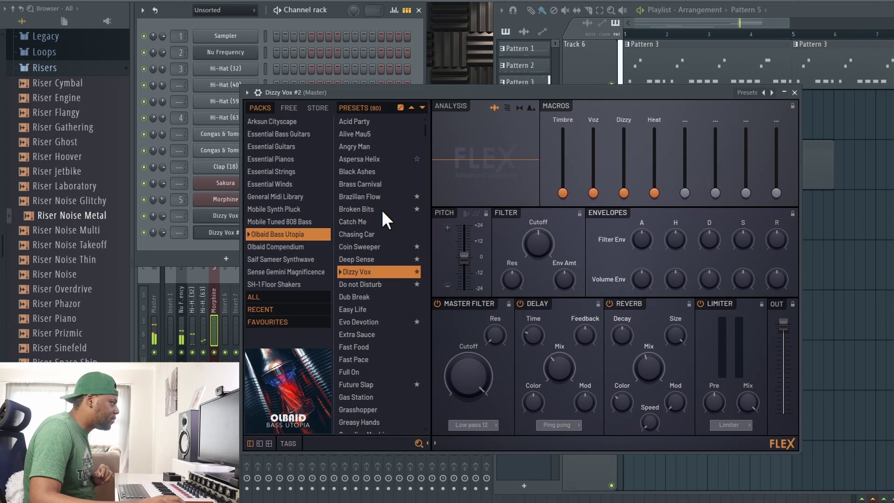
{"action": "left_click", "coordinate": [365, 334]}
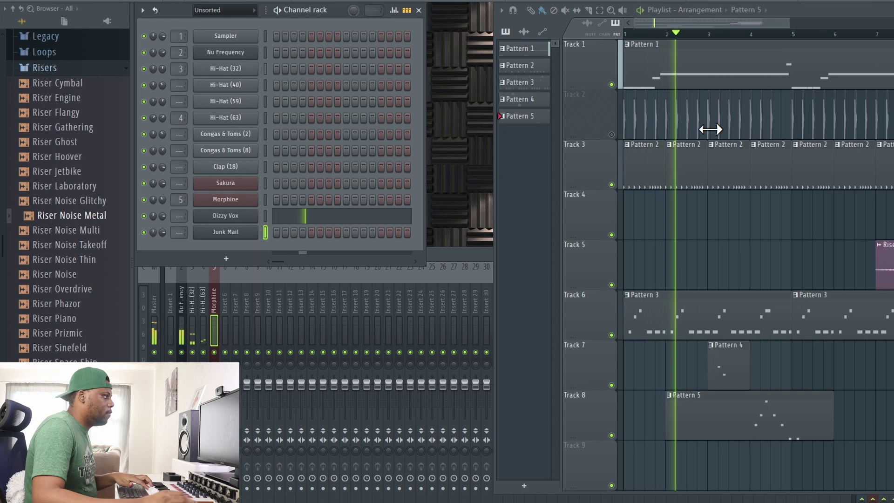
{"action": "double_click", "coordinate": [690, 67]}
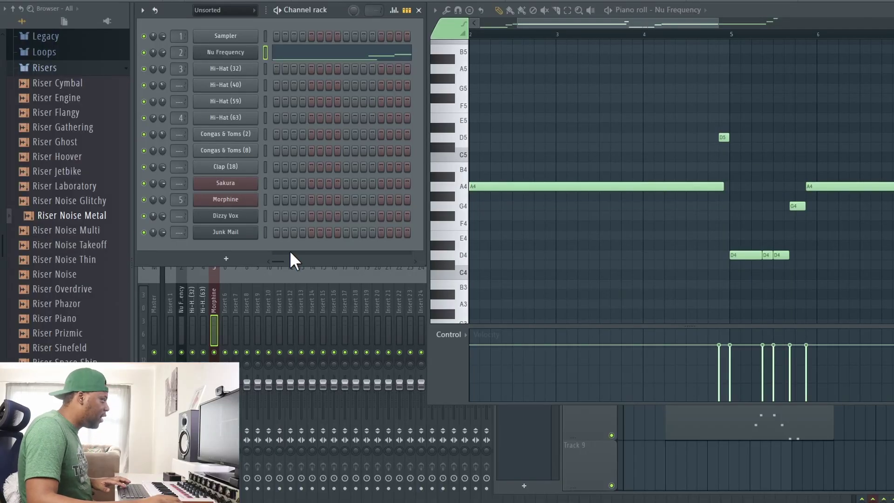
Play Nu Frequency's line on Junk Mail, then stop playback in the Playlist
{"action": "left_click", "coordinate": [266, 233]}
{"action": "key", "text": "space"}
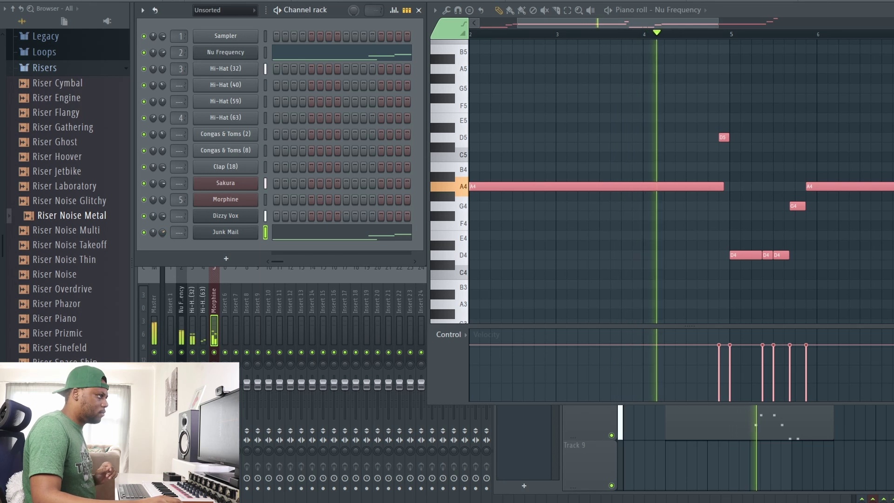
{"action": "key", "text": "F5"}
{"action": "scroll", "coordinate": [770, 42], "scroll_direction": "down", "scroll_amount": 3}
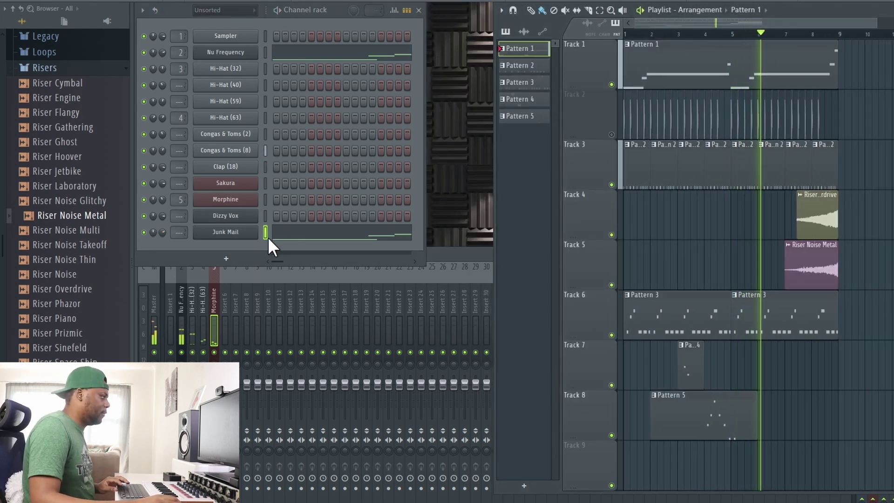
{"action": "key", "text": "space"}
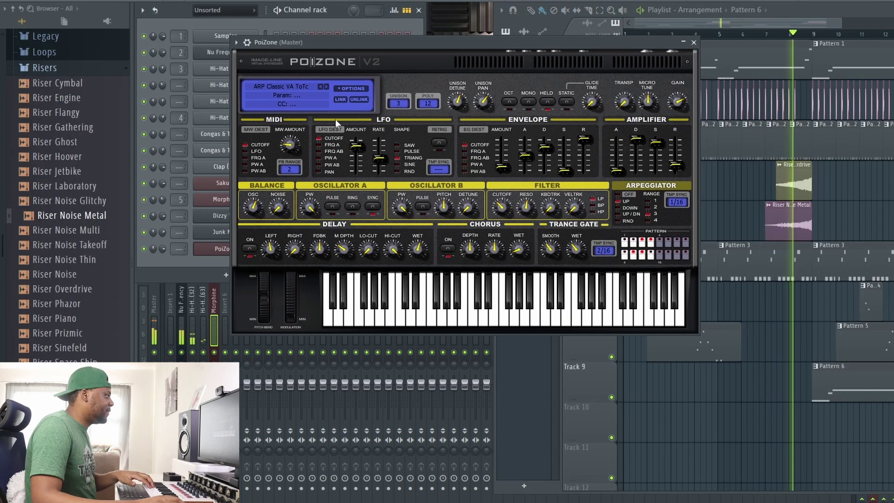
Load the 70. GATE FlyBy TC preset into PoiZone from its Presets Library
{"action": "left_click", "coordinate": [306, 86]}
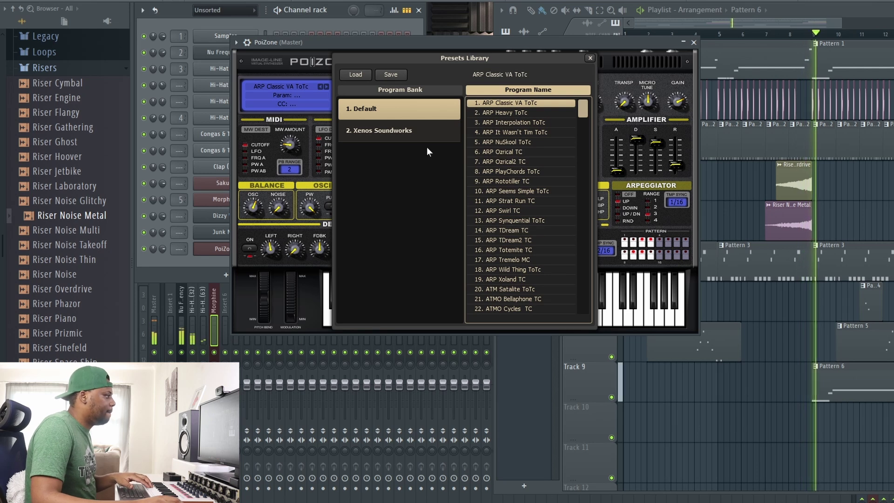
{"action": "left_click", "coordinate": [516, 232]}
{"action": "scroll", "coordinate": [516, 246], "scroll_direction": "down", "scroll_amount": 15}
{"action": "left_click", "coordinate": [516, 250]}
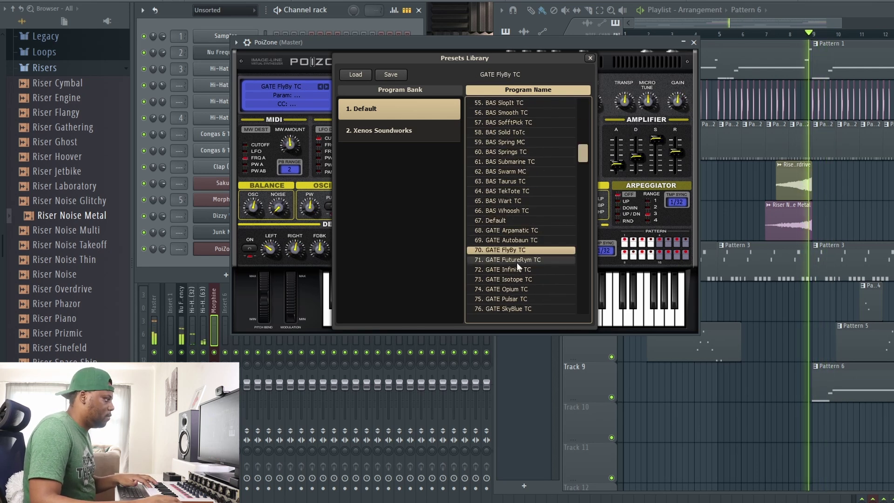
{"action": "left_click", "coordinate": [590, 57]}
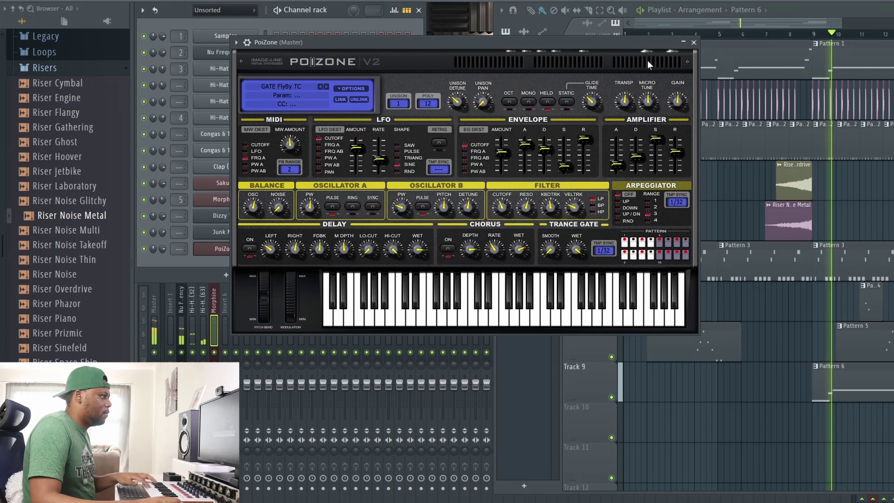
Close PoiZone and create a new empty Pattern 7 with F4
{"action": "left_click", "coordinate": [693, 43]}
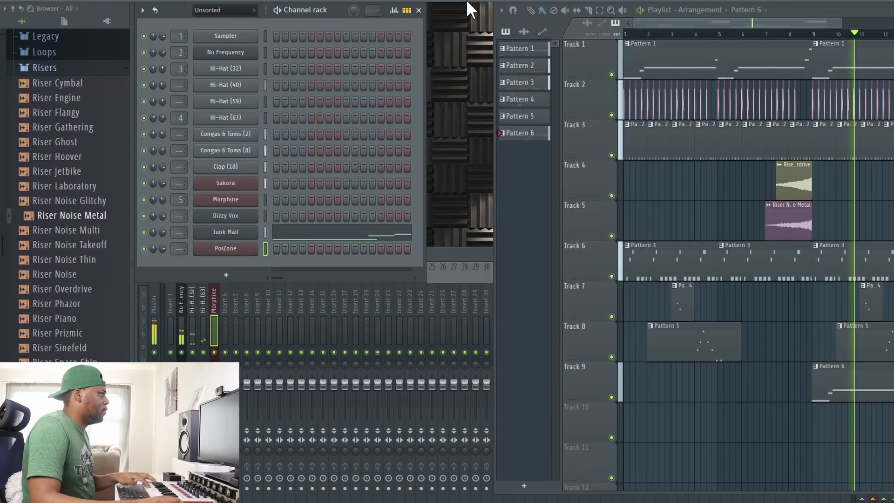
{"action": "key", "text": "F4"}
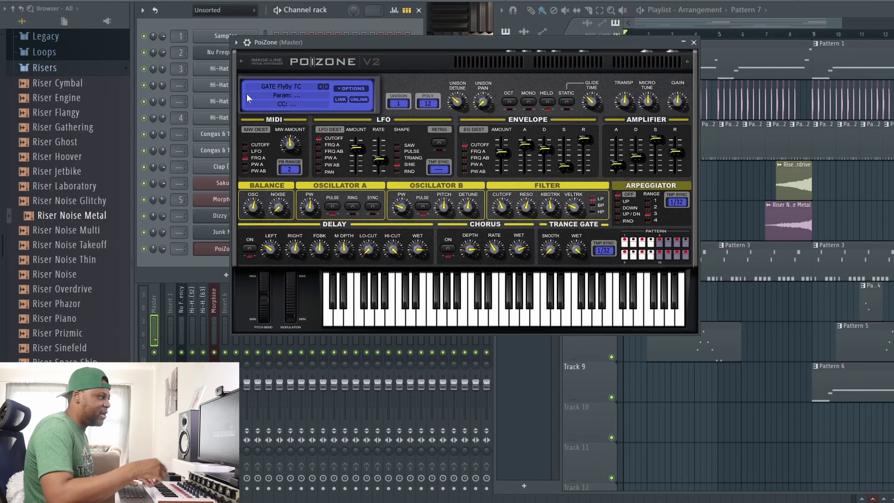
{"action": "left_click", "coordinate": [701, 46]}
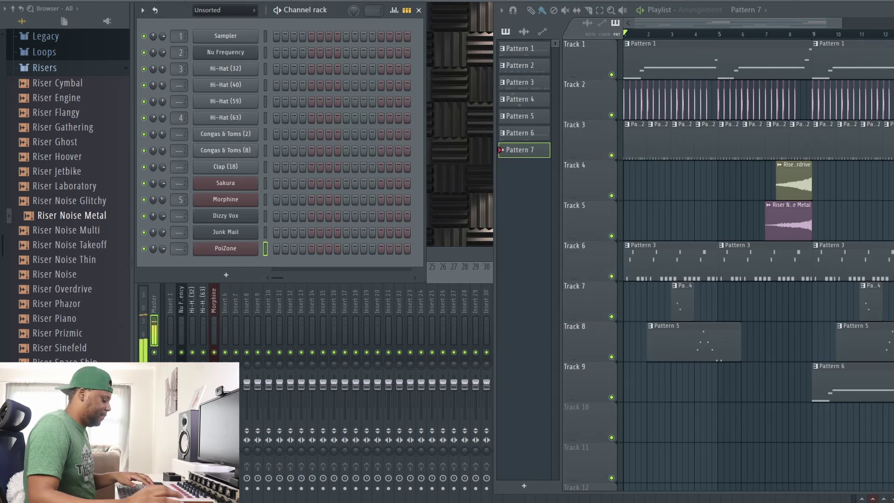
Record eight evenly spaced A4 PoiZone notes into Pattern 7 and open them in the piano roll
{"action": "key", "text": "space"}
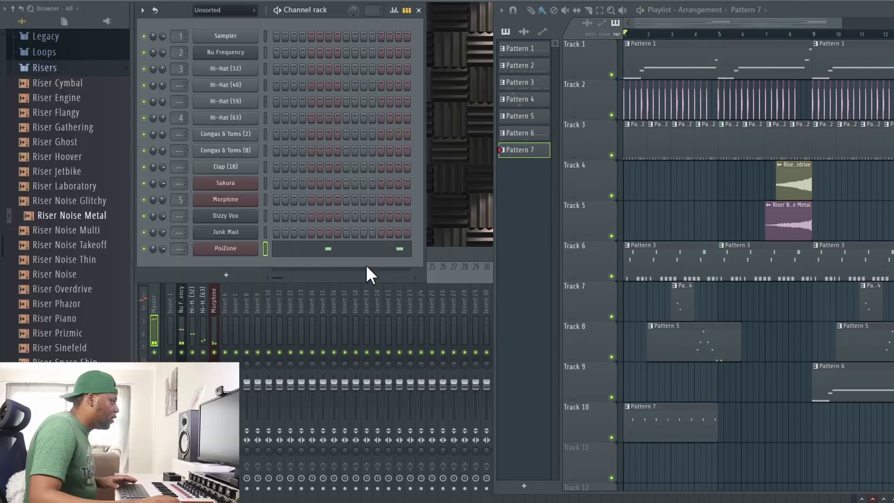
{"action": "left_click", "coordinate": [335, 251]}
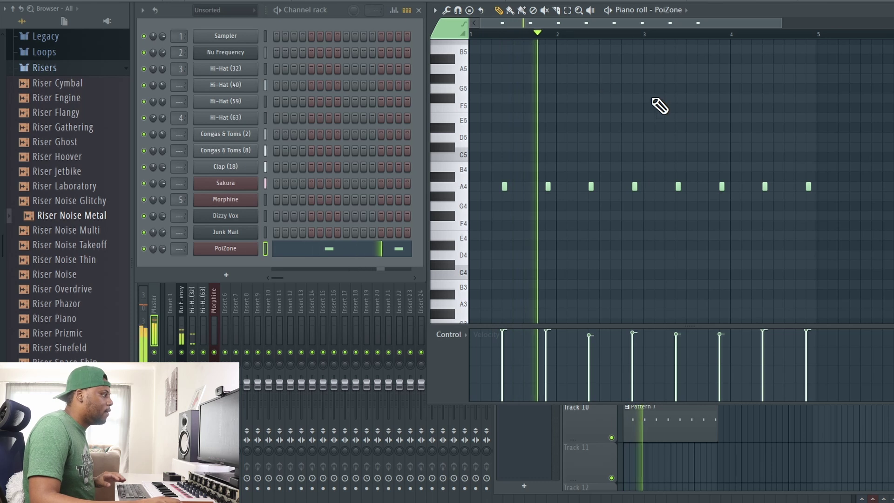
Maximize PoiZone's piano roll and set note snapping to 1/4 step
{"action": "double_click", "coordinate": [803, 11]}
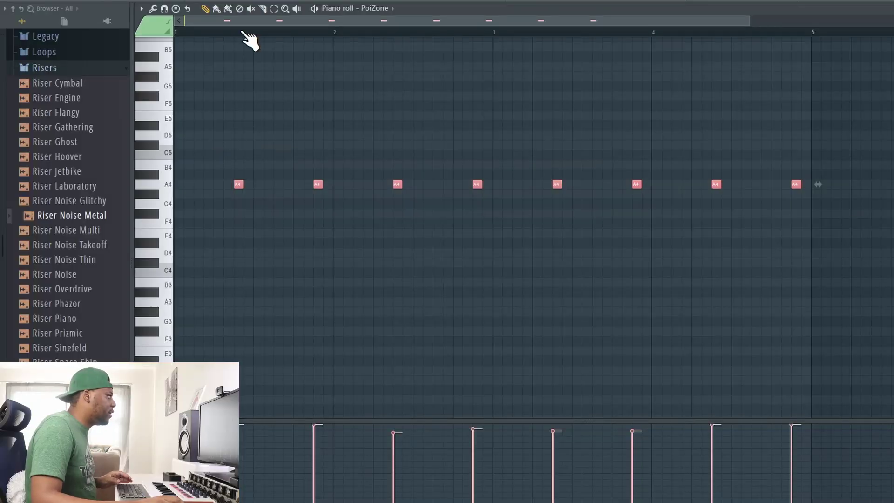
{"action": "scroll", "coordinate": [238, 37], "scroll_direction": "up", "scroll_amount": 4}
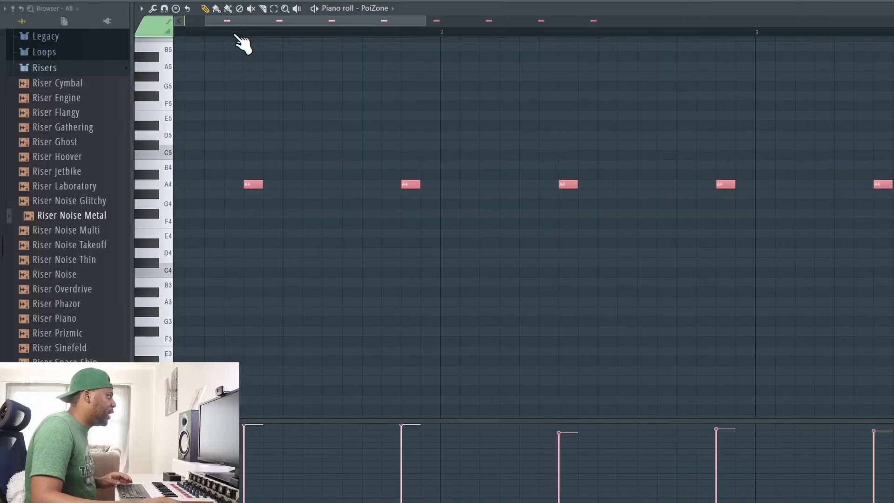
{"action": "left_click", "coordinate": [164, 9]}
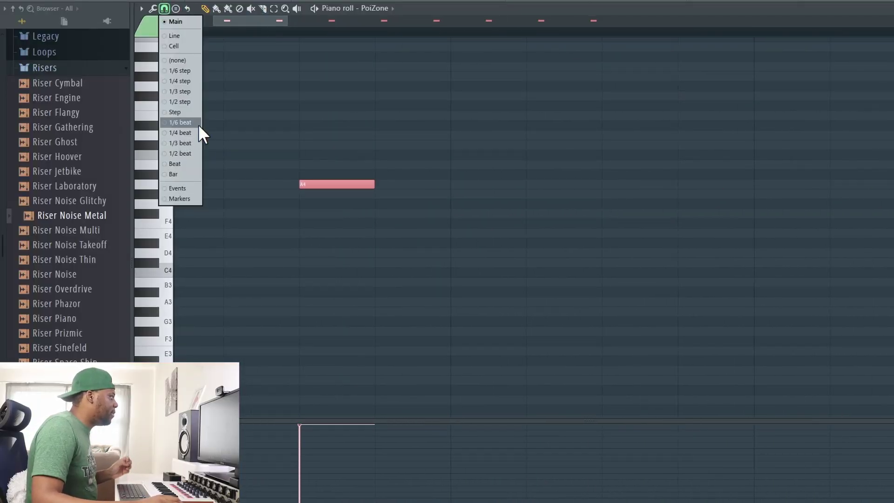
{"action": "left_click", "coordinate": [186, 80]}
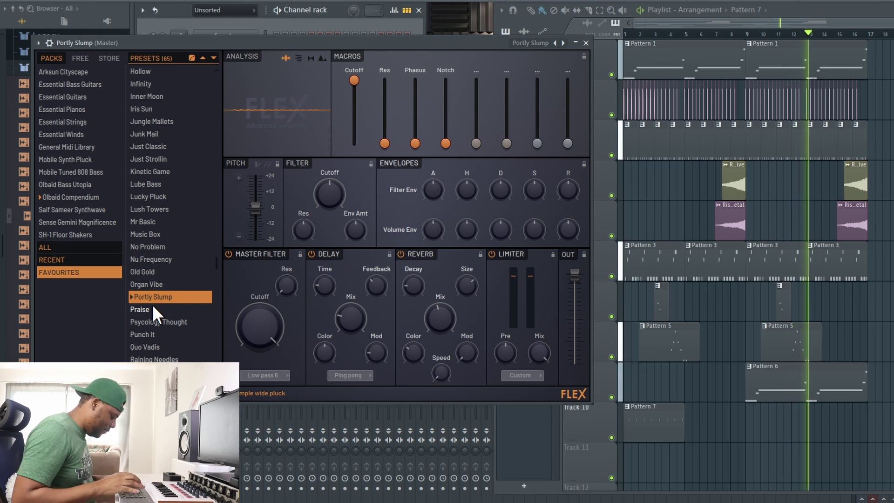
Close the Portly Slump FLEX synth window
{"action": "left_click", "coordinate": [584, 42]}
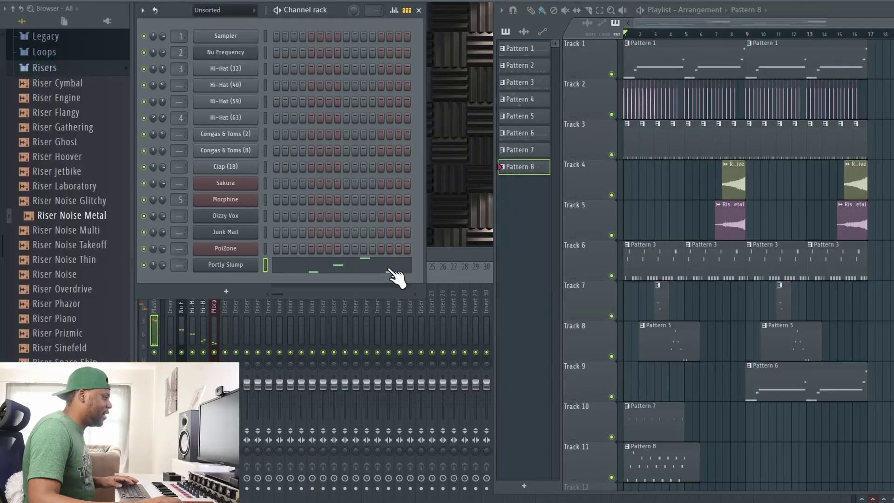
In Portly Slump's piano roll, delete the stray opening A4, D5 and G5 notes
{"action": "left_click", "coordinate": [393, 273]}
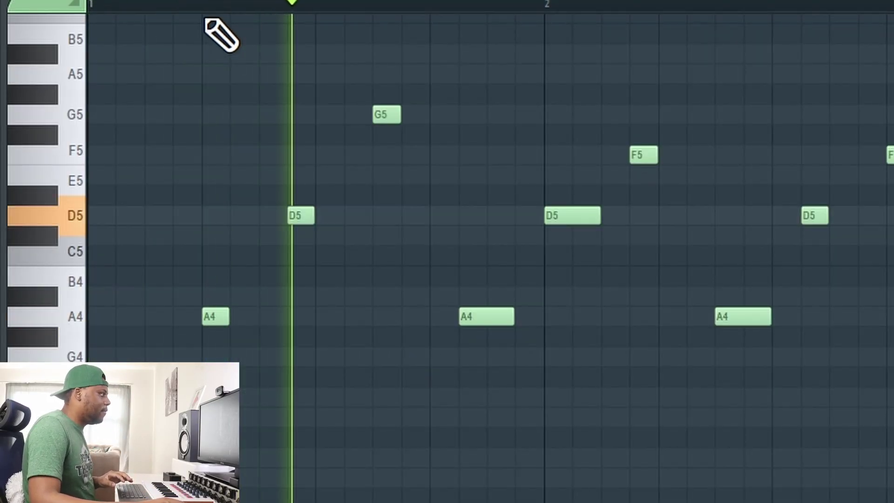
{"action": "scroll", "coordinate": [536, 35], "scroll_direction": "down", "scroll_amount": 3}
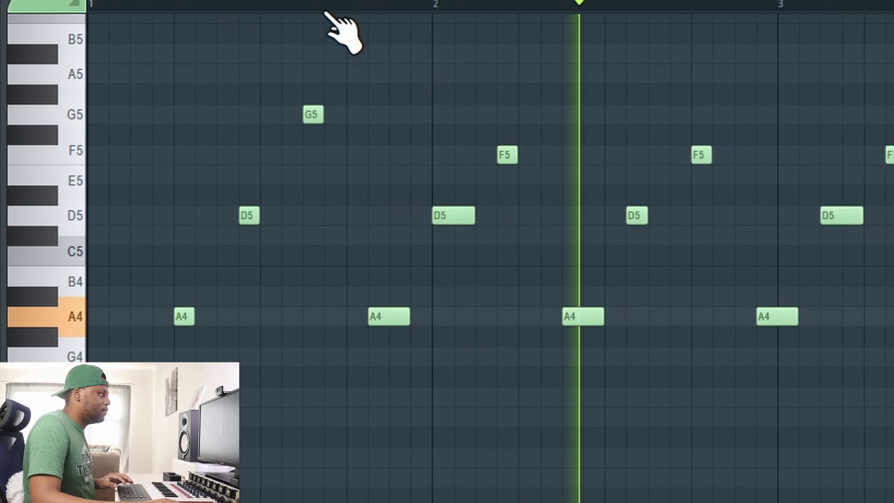
{"action": "scroll", "coordinate": [326, 7], "scroll_direction": "down", "scroll_amount": 2}
{"action": "scroll", "coordinate": [326, 7], "scroll_direction": "down", "scroll_amount": 3}
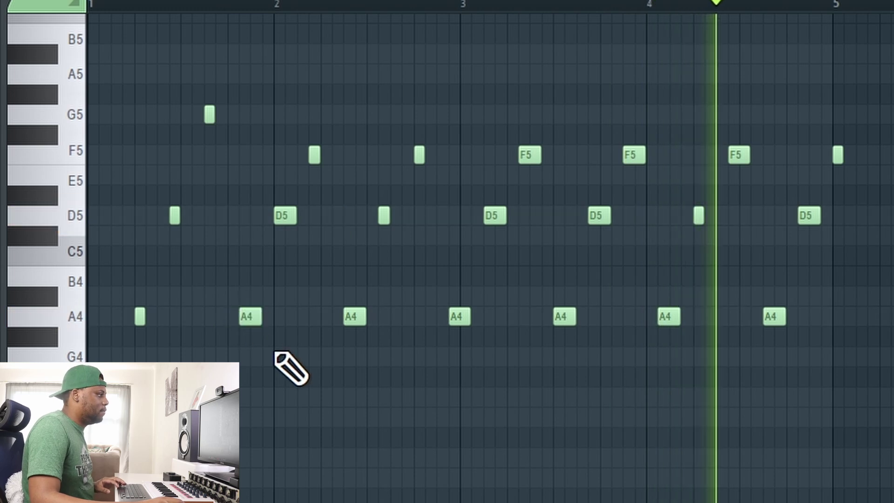
{"action": "right_click", "coordinate": [250, 316]}
{"action": "right_click", "coordinate": [174, 215]}
{"action": "right_click", "coordinate": [209, 114]}
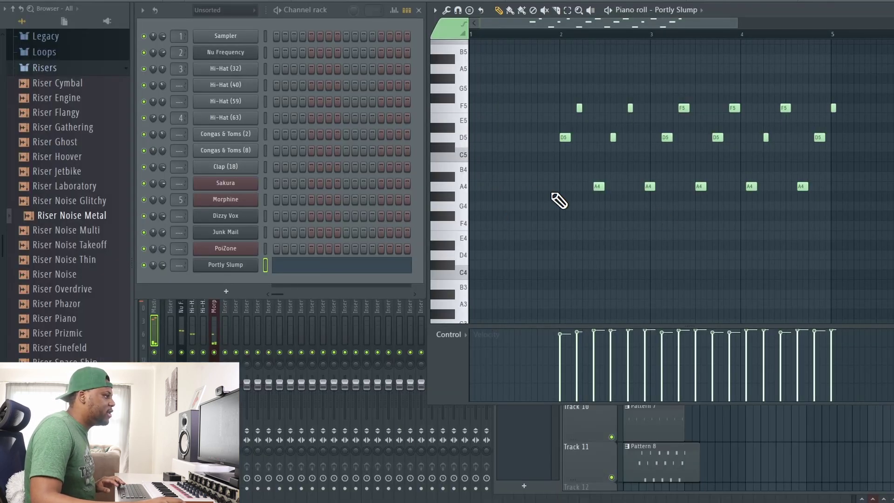
Shift all remaining notes one bar earlier to start at bar 1 and play the part
{"action": "key", "text": "ctrl+a"}
{"action": "left_click_drag", "start_coordinate": [565, 137], "coordinate": [473, 140]}
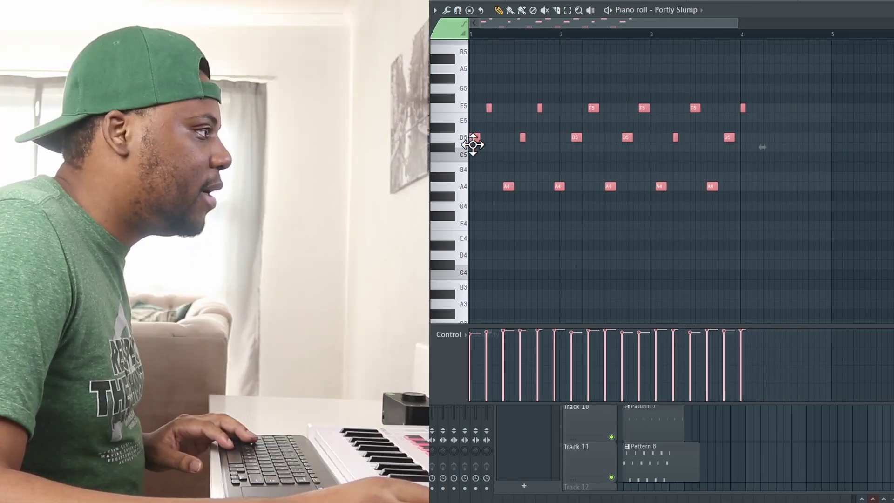
{"action": "key", "text": "space"}
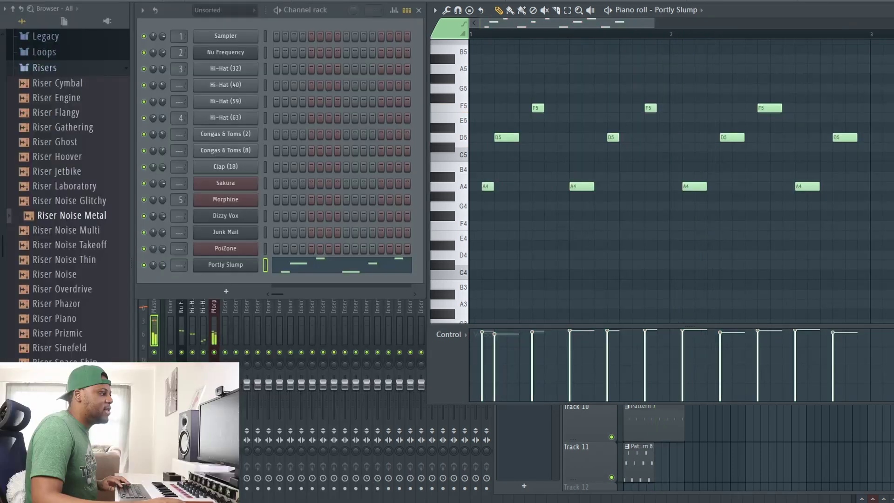
Paint Pattern 8 repeatedly along Track 11 up to bar 17, then bring up the Portly Slump synth
{"action": "key", "text": "F7"}
{"action": "left_click_drag", "start_coordinate": [659, 462], "coordinate": [857, 441]}
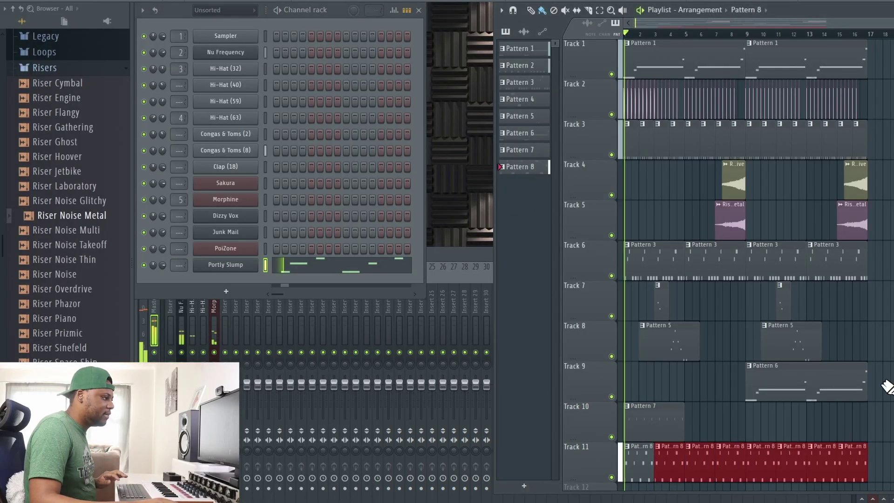
{"action": "scroll", "coordinate": [887, 386], "scroll_direction": "down", "scroll_amount": 3}
{"action": "scroll", "coordinate": [750, 265], "scroll_direction": "down", "scroll_amount": 2}
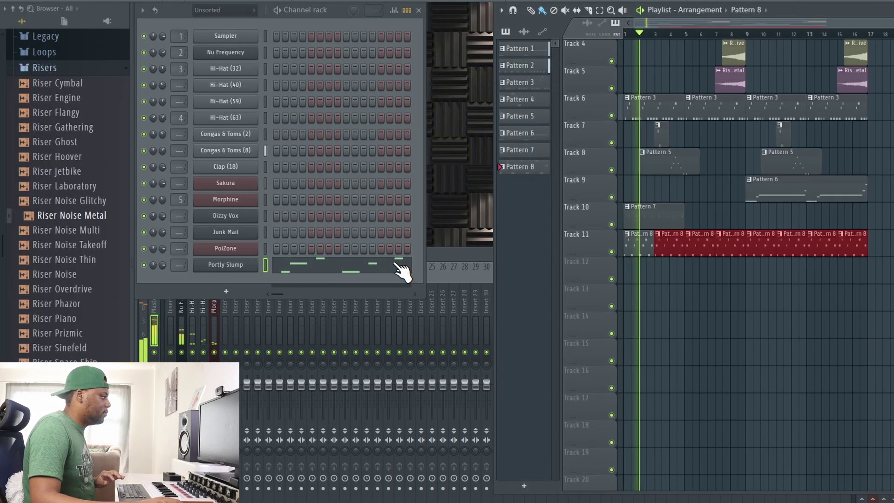
{"action": "left_click", "coordinate": [233, 265]}
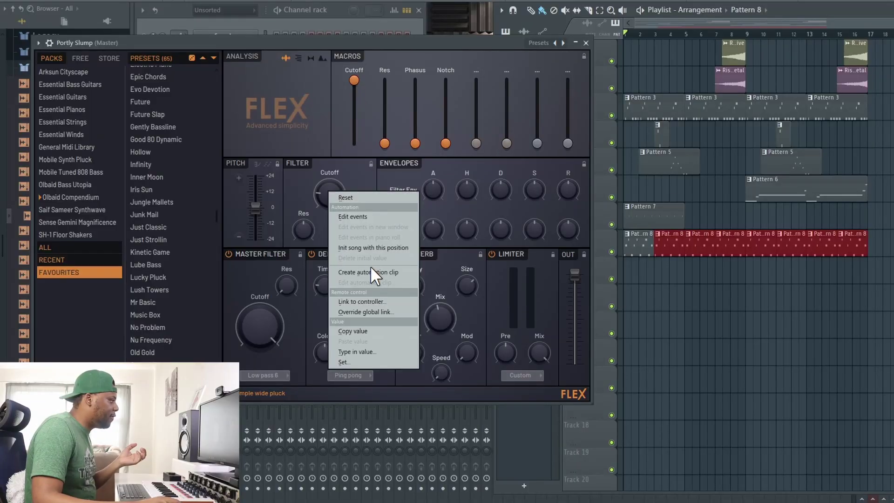
Create a Portly Slump Filter Cutoff automation clip shaped to rise, then close Flex
{"action": "left_click", "coordinate": [370, 268]}
{"action": "left_click_drag", "start_coordinate": [821, 279], "coordinate": [838, 271]}
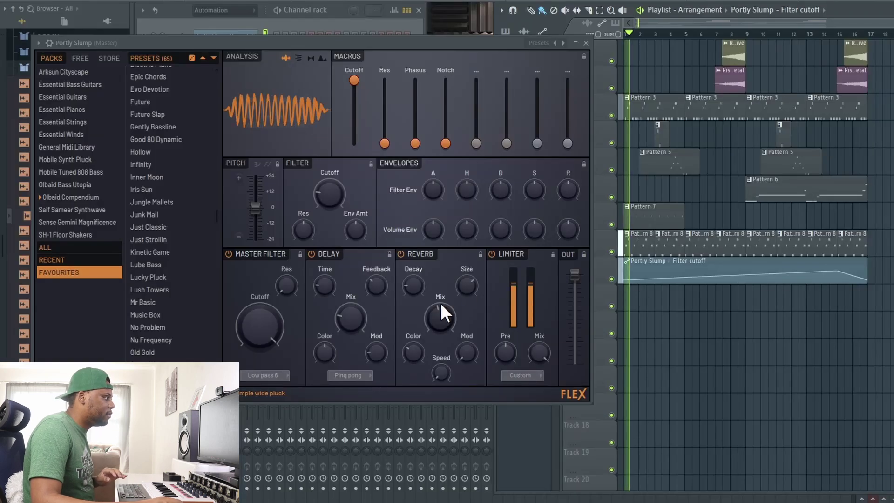
{"action": "left_click", "coordinate": [585, 42]}
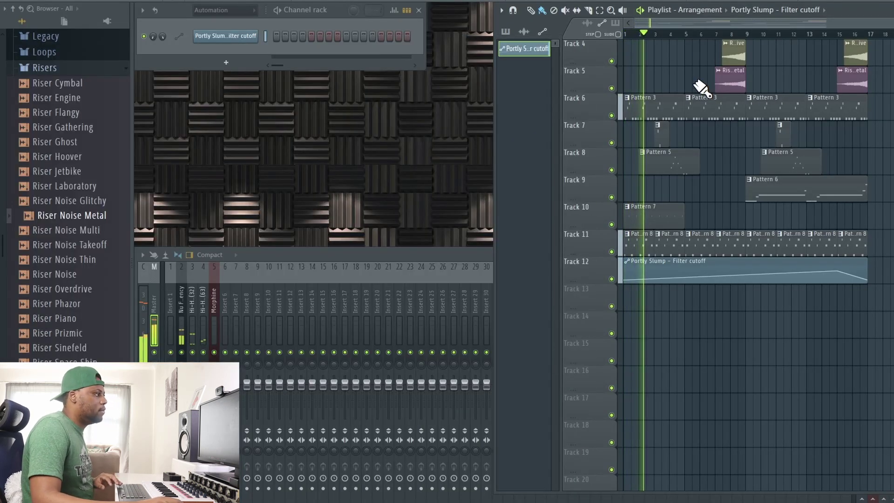
{"action": "scroll", "coordinate": [610, 102], "scroll_direction": "up", "scroll_amount": 3}
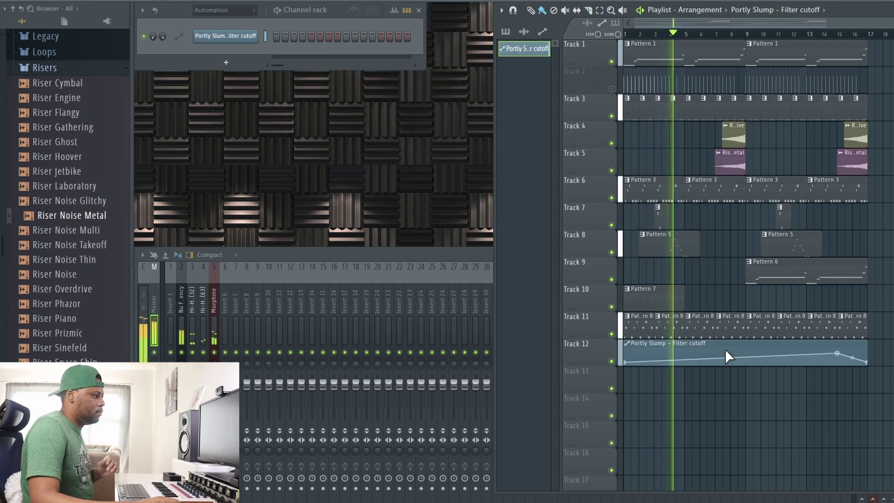
{"action": "left_click", "coordinate": [725, 332]}
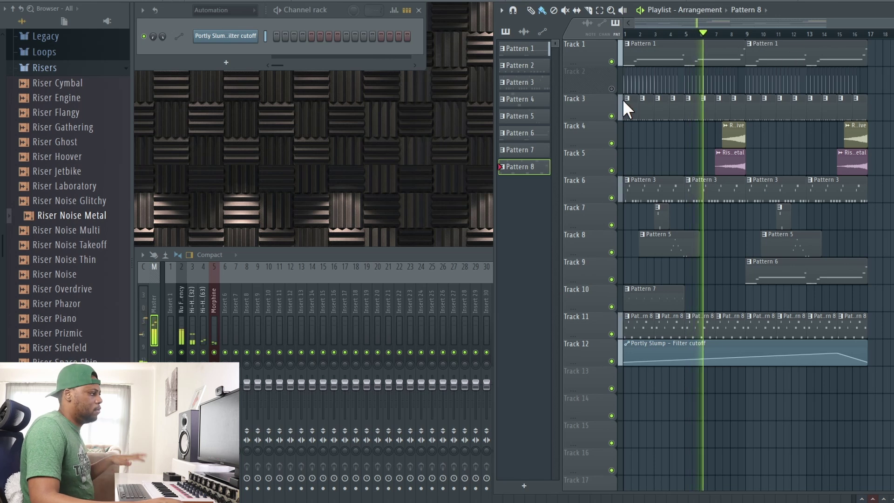
Move all clips to start at bar 17, then copy the main patterns back to bar 1
{"action": "double_click", "coordinate": [826, 6]}
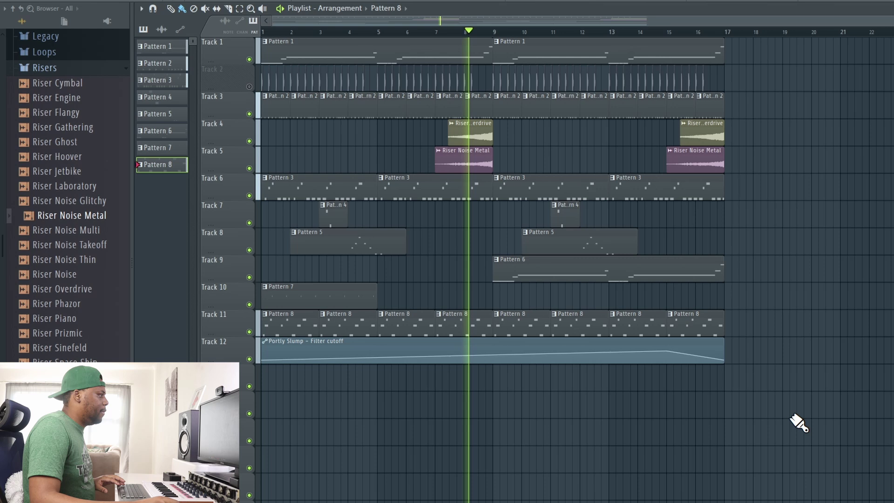
{"action": "key", "text": "ctrl+a"}
{"action": "left_click_drag", "start_coordinate": [312, 51], "coordinate": [772, 63]}
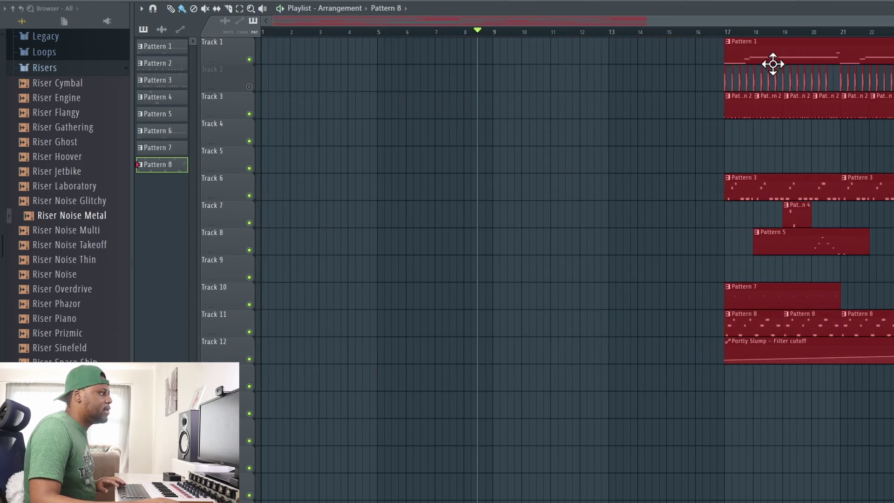
{"action": "scroll", "coordinate": [636, 37], "scroll_direction": "down", "scroll_amount": 3}
{"action": "left_click_drag", "start_coordinate": [565, 50], "coordinate": [268, 50]}
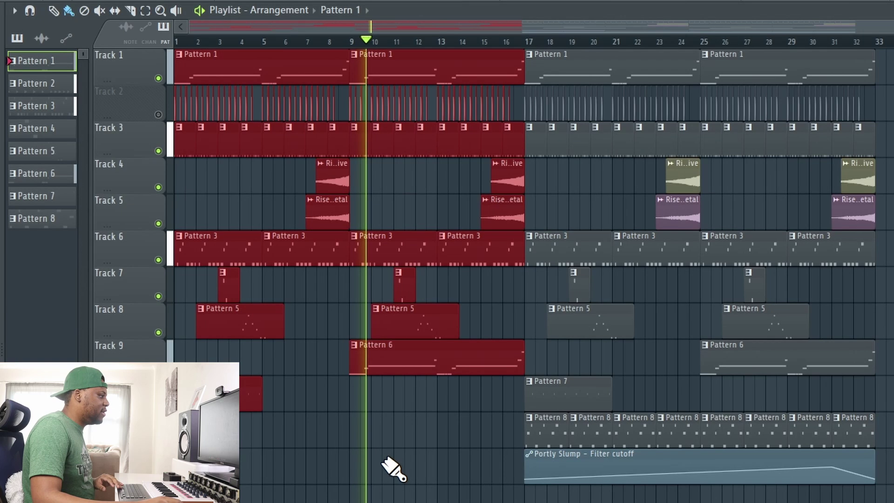
Unmute Track 2 and shorten its clips to end near bar 25
{"action": "left_click", "coordinate": [432, 334]}
{"action": "left_click", "coordinate": [159, 115]}
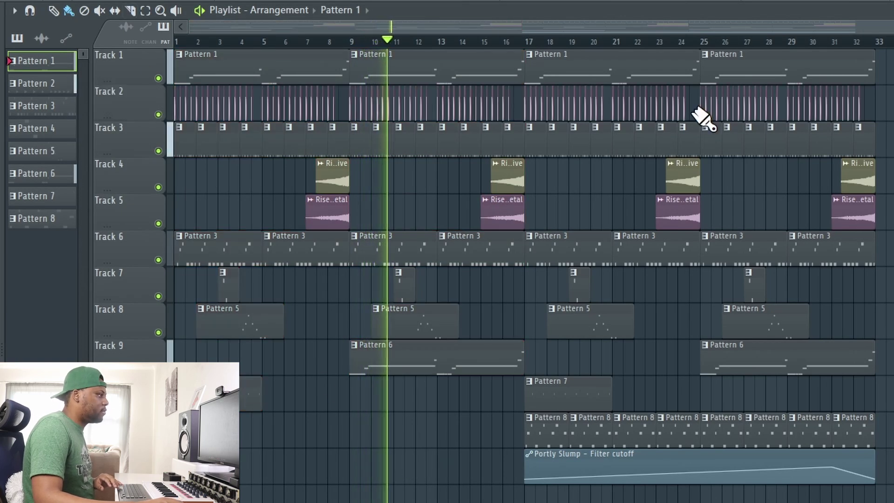
{"action": "left_click_drag", "start_coordinate": [812, 120], "coordinate": [721, 99]}
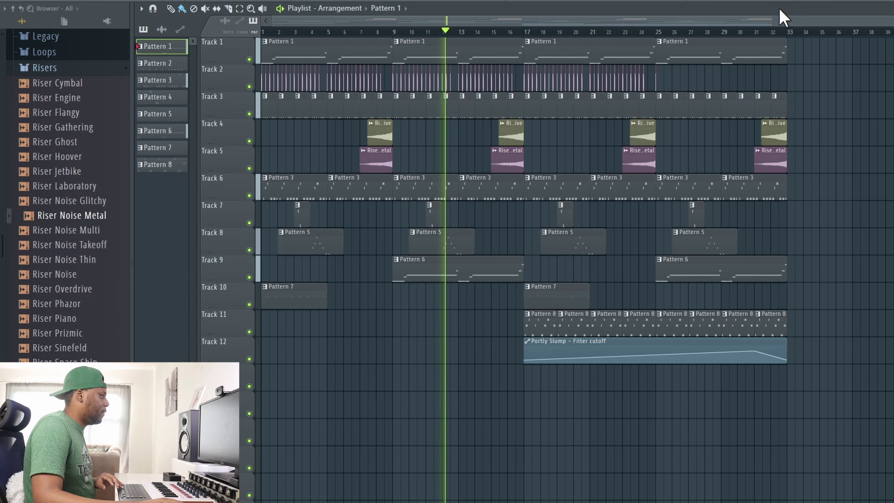
Drop the NoiseSplash sample onto playlist Track 13 and add a new Flex synth channel
{"action": "double_click", "coordinate": [869, 13]}
{"action": "scroll", "coordinate": [65, 195], "scroll_direction": "down", "scroll_amount": 10}
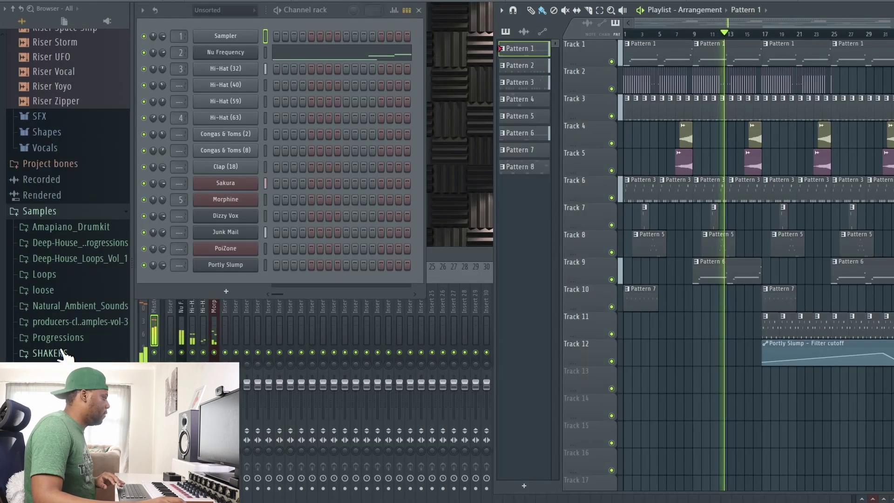
{"action": "scroll", "coordinate": [89, 350], "scroll_direction": "down", "scroll_amount": 6}
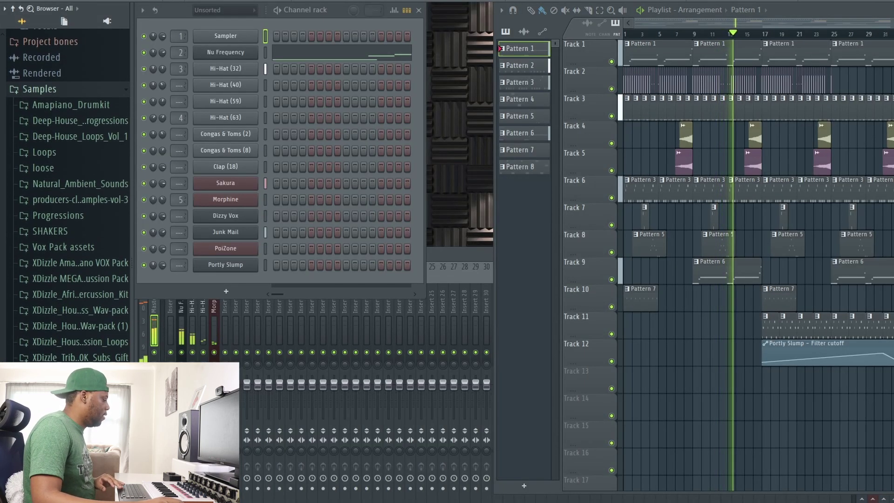
{"action": "scroll", "coordinate": [86, 347], "scroll_direction": "down", "scroll_amount": 3}
{"action": "left_click_drag", "start_coordinate": [70, 277], "coordinate": [509, 359]}
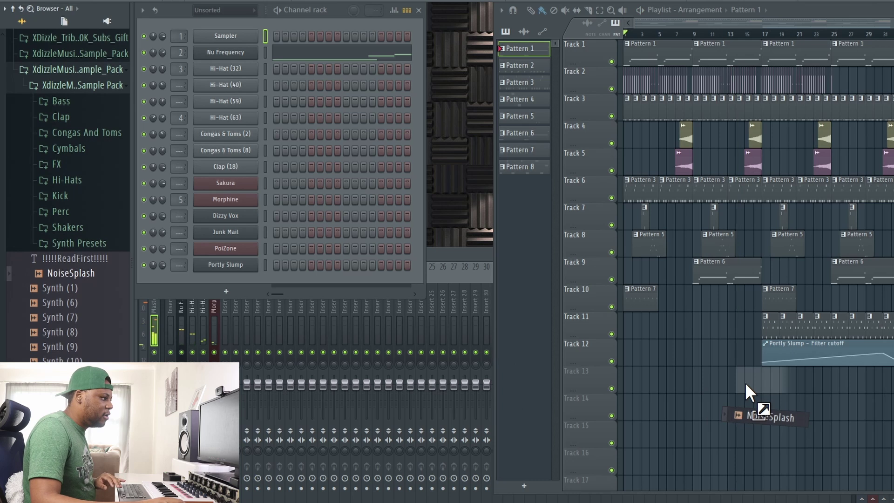
{"action": "left_click_drag", "start_coordinate": [745, 382], "coordinate": [746, 383]}
{"action": "left_click", "coordinate": [226, 112]}
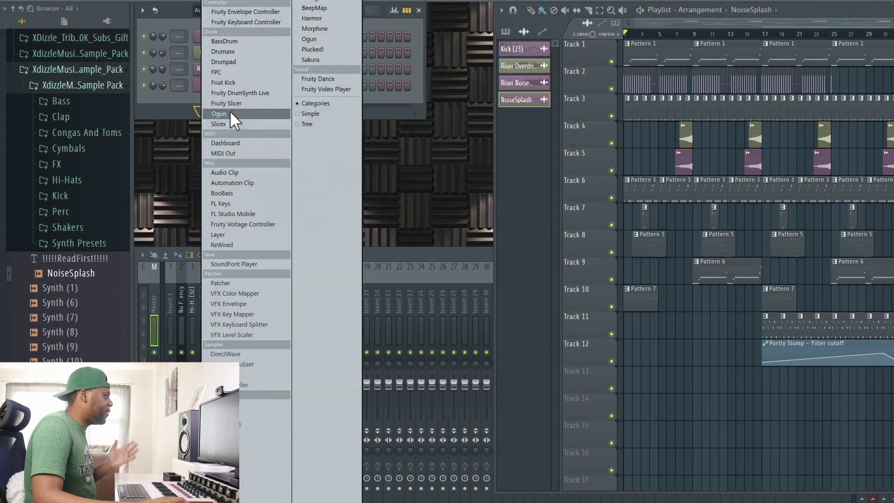
{"action": "left_click", "coordinate": [240, 415]}
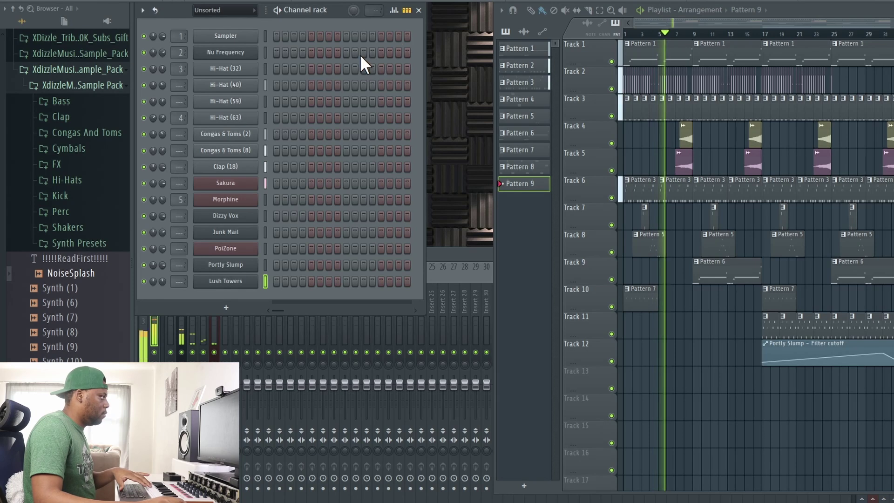
Draw a one-bar A4 note at the start of Lush Towers' piano roll
{"action": "key", "text": "space"}
{"action": "right_click", "coordinate": [233, 280]}
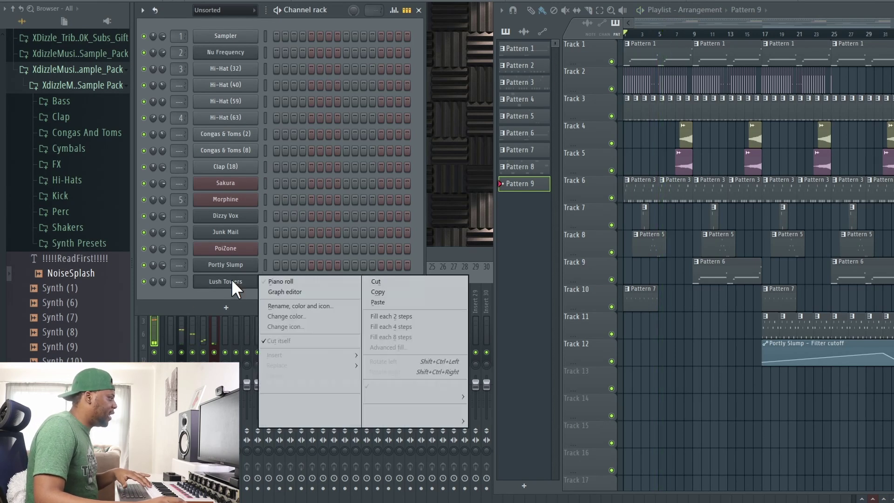
{"action": "left_click", "coordinate": [289, 281]}
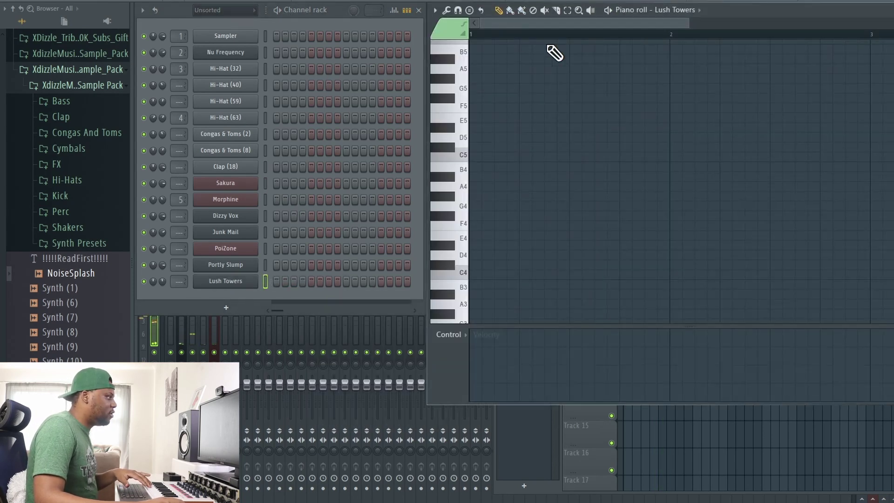
{"action": "left_click", "coordinate": [473, 188]}
{"action": "left_click_drag", "start_coordinate": [482, 188], "coordinate": [672, 187]}
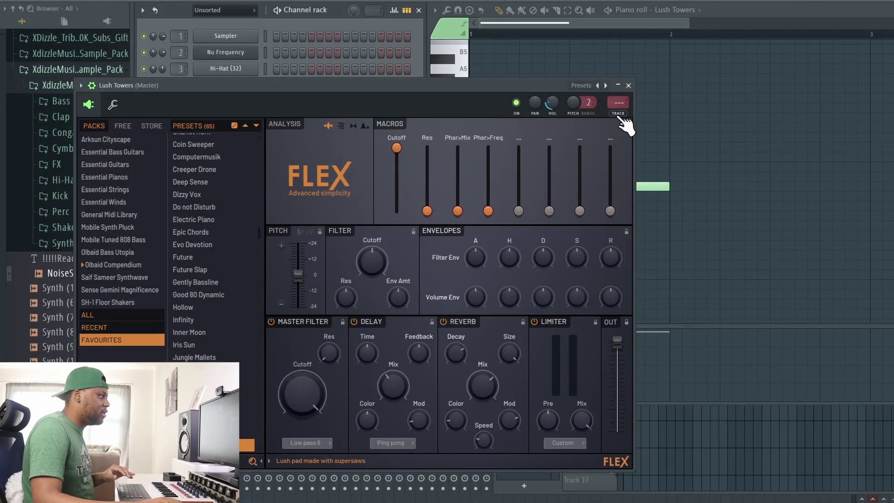
Route Lush Towers to mixer track 6 with an Effector, then play it back
{"action": "left_click", "coordinate": [620, 114]}
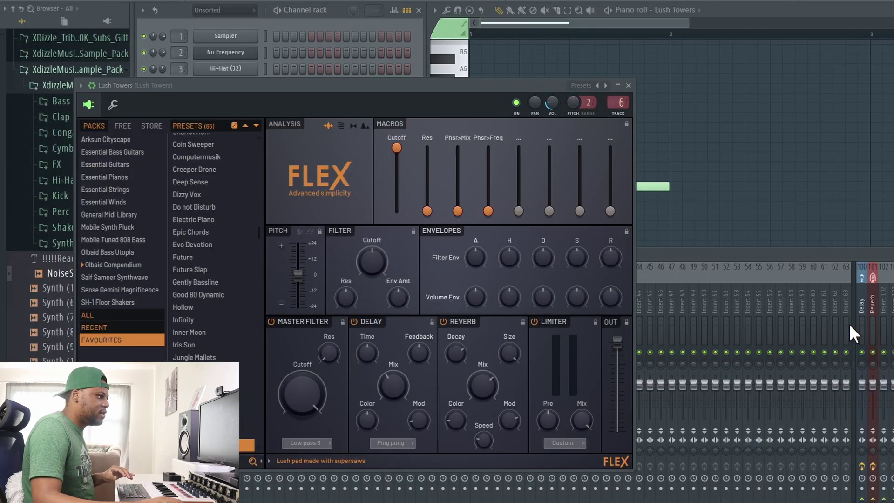
{"action": "left_click", "coordinate": [892, 348]}
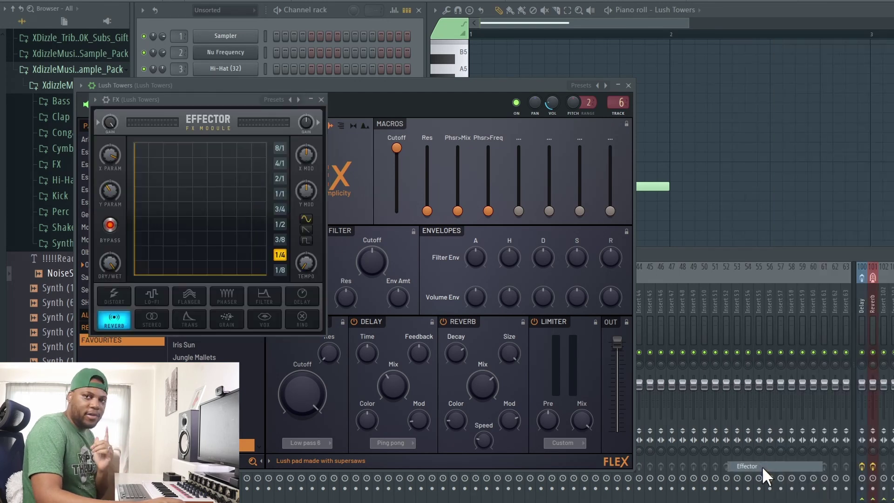
{"action": "left_click", "coordinate": [754, 466]}
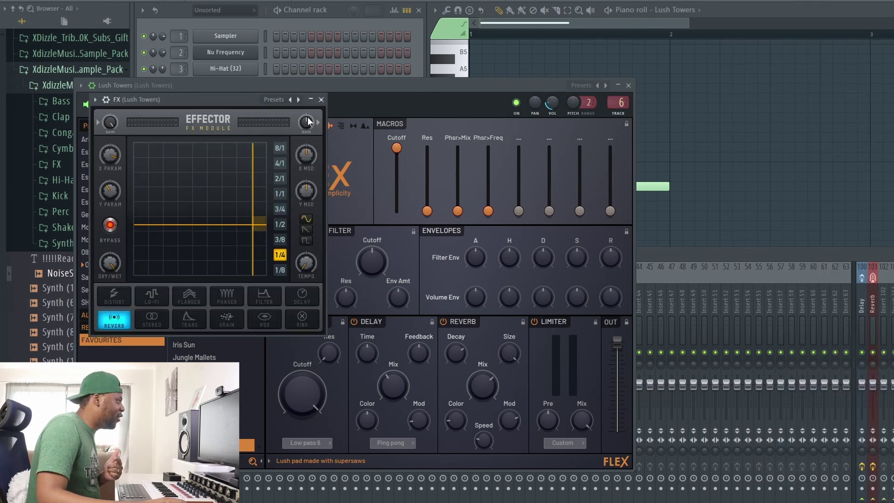
{"action": "left_click", "coordinate": [629, 86]}
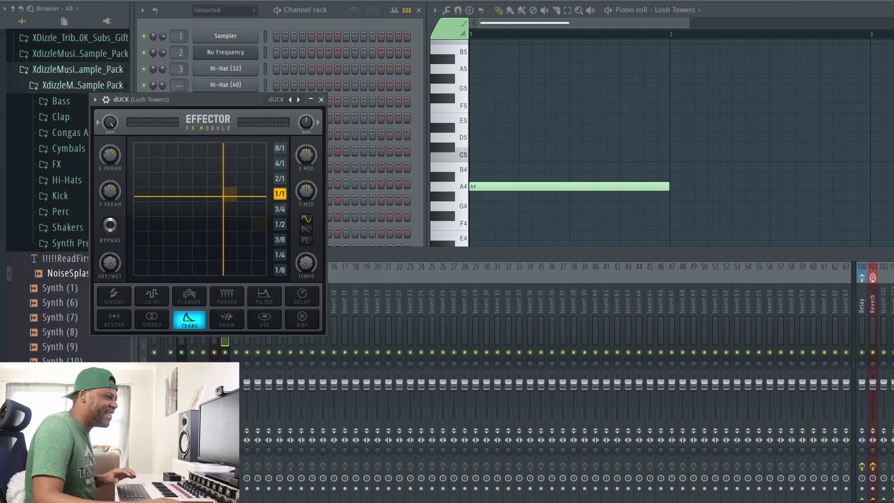
{"action": "key", "text": "F9"}
{"action": "key", "text": "space"}
{"action": "key", "text": "F7"}
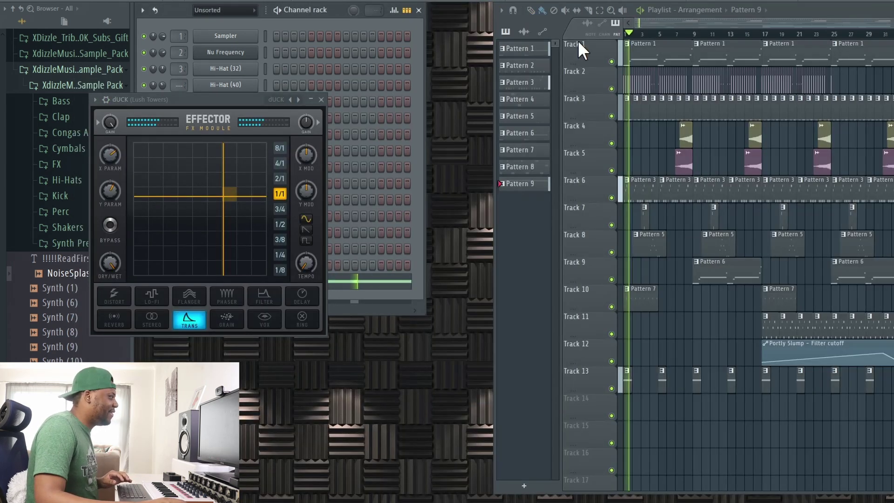
{"action": "left_click", "coordinate": [323, 100]}
Set Lush Towers' mixer track to 6 and scroll the playlist back up
{"action": "left_click_drag", "start_coordinate": [182, 275], "coordinate": [163, 289]}
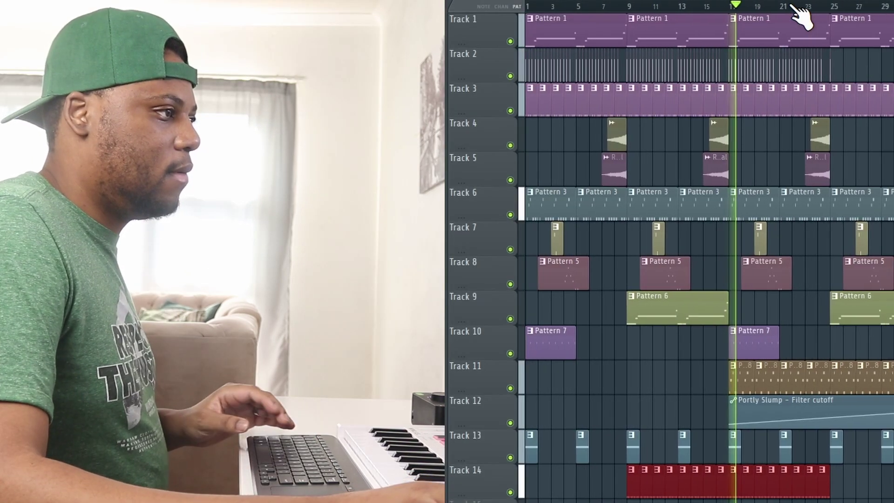
{"action": "scroll", "coordinate": [847, 7], "scroll_direction": "up", "scroll_amount": 4}
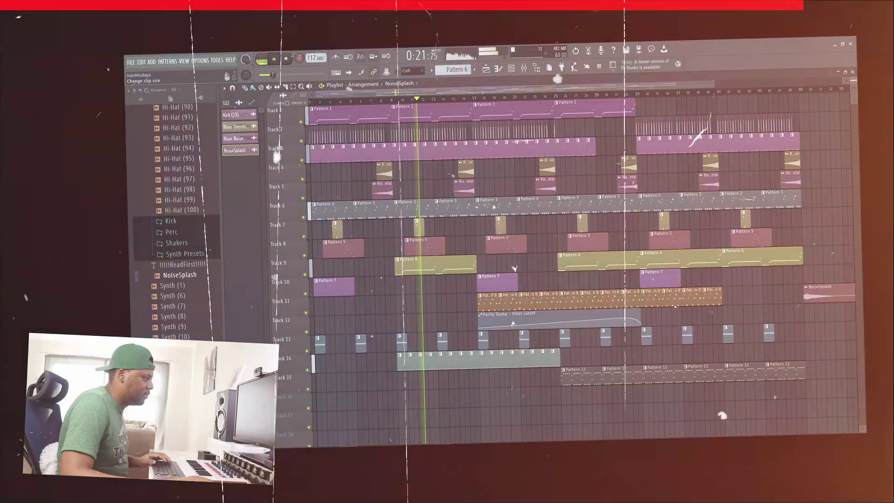
Make the playlist track rows taller and scroll through the extended arrangement
{"action": "left_click_drag", "start_coordinate": [852, 80], "coordinate": [852, 84]}
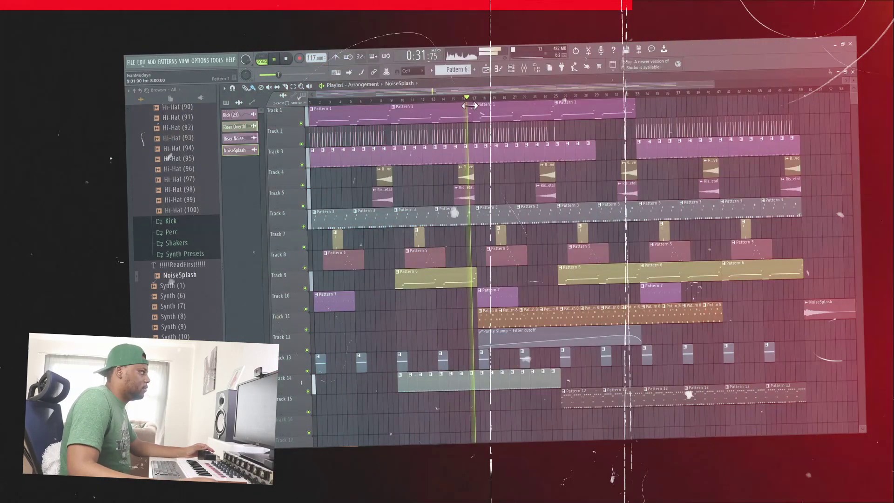
{"action": "scroll", "coordinate": [479, 102], "scroll_direction": "up", "scroll_amount": 5}
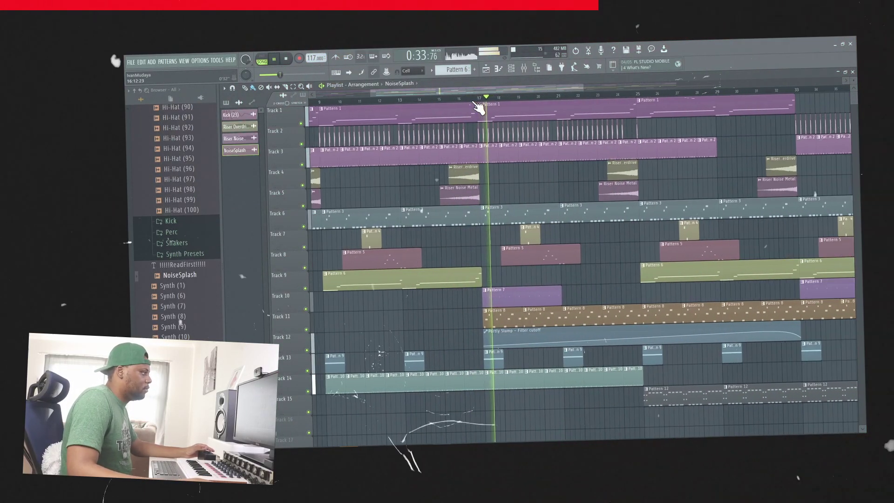
{"action": "scroll", "coordinate": [478, 106], "scroll_direction": "down", "scroll_amount": 3}
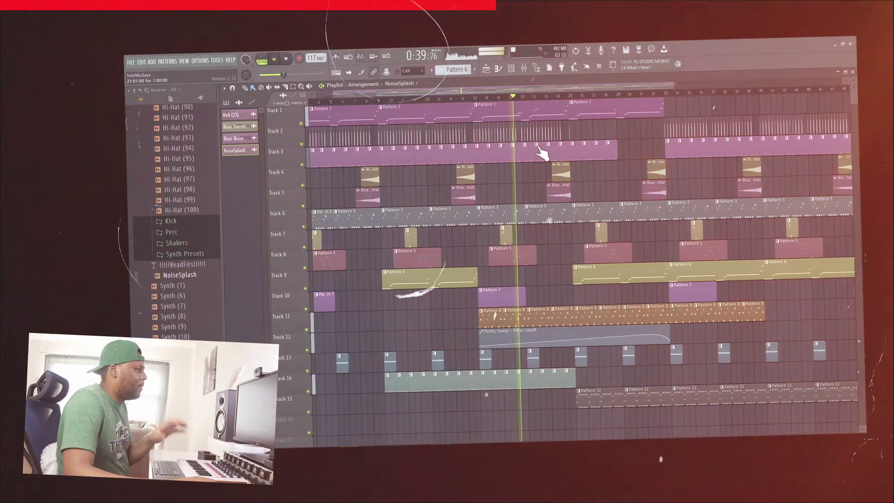
{"action": "scroll", "coordinate": [552, 99], "scroll_direction": "down", "scroll_amount": 2}
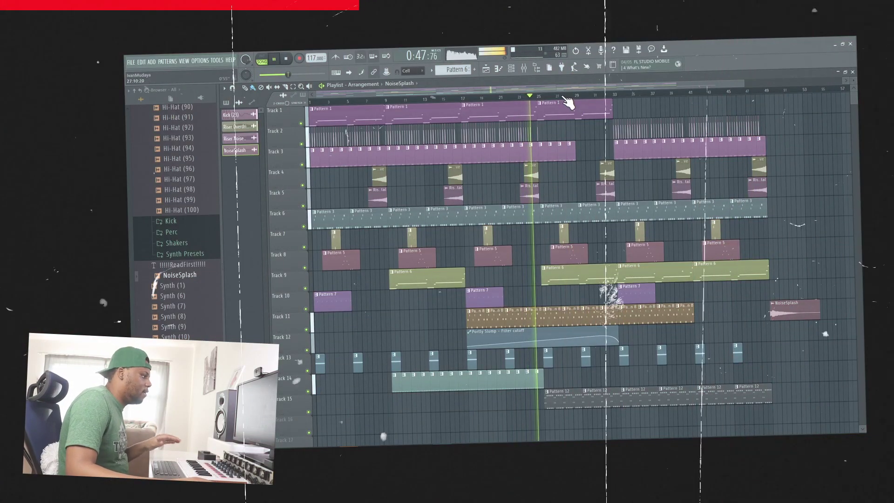
{"action": "scroll", "coordinate": [568, 104], "scroll_direction": "up", "scroll_amount": 2}
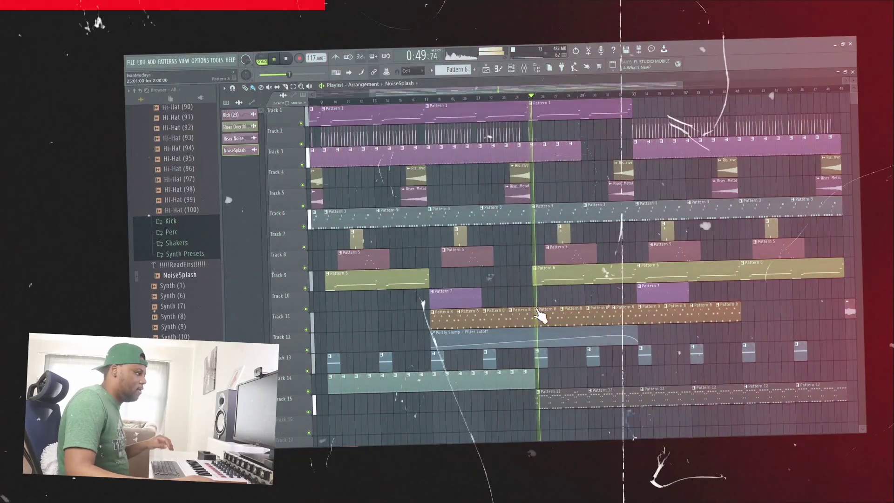